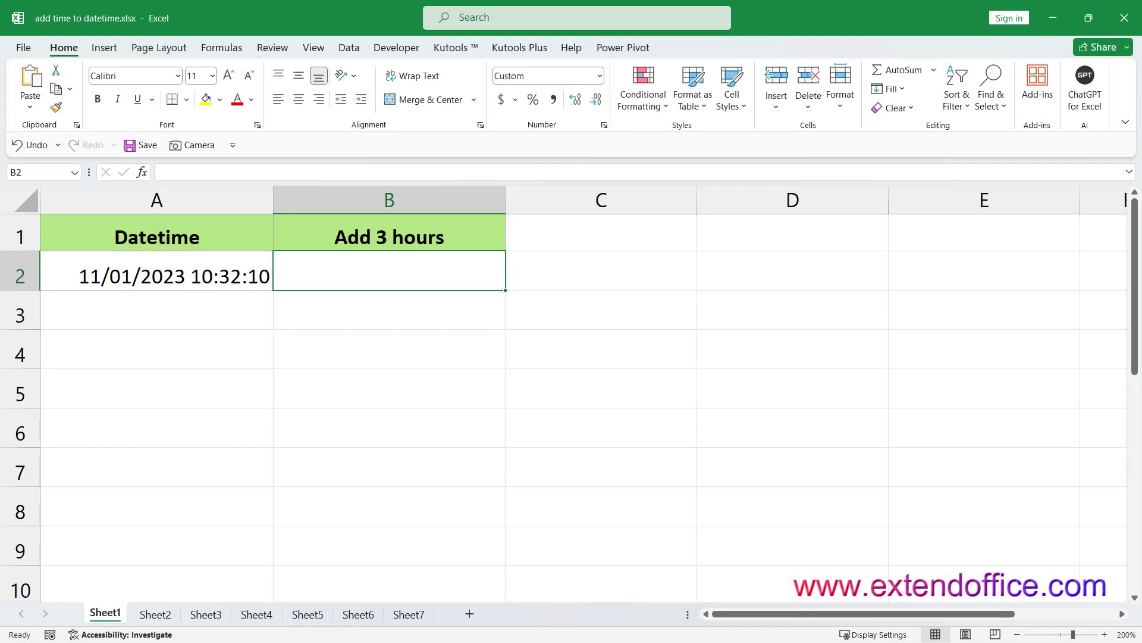
# Step: Enter the formula =A2+3/24 in cell B2 of Sheet1 to add 3 hours to the datetime
pyautogui.write('=')
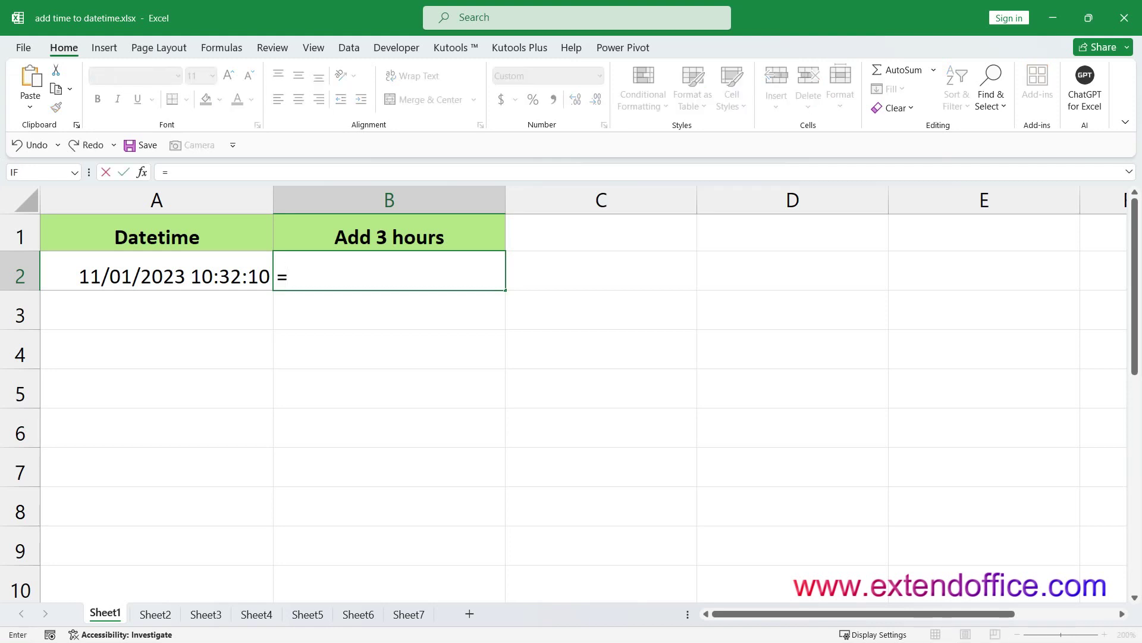
pyautogui.click(156, 276)
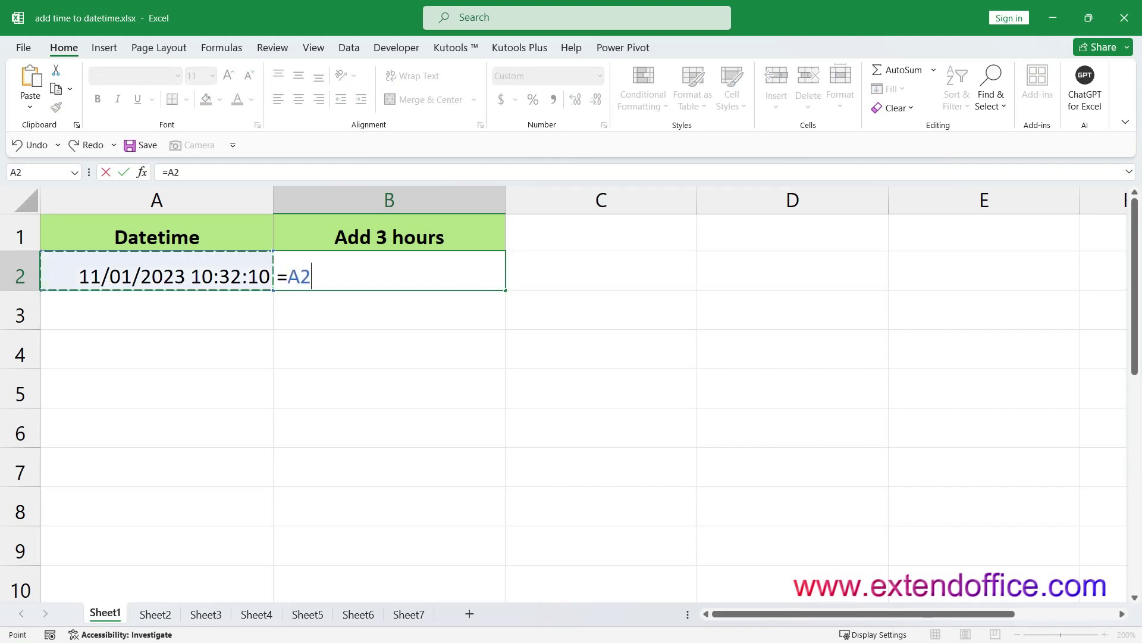
pyautogui.write('+3/24')
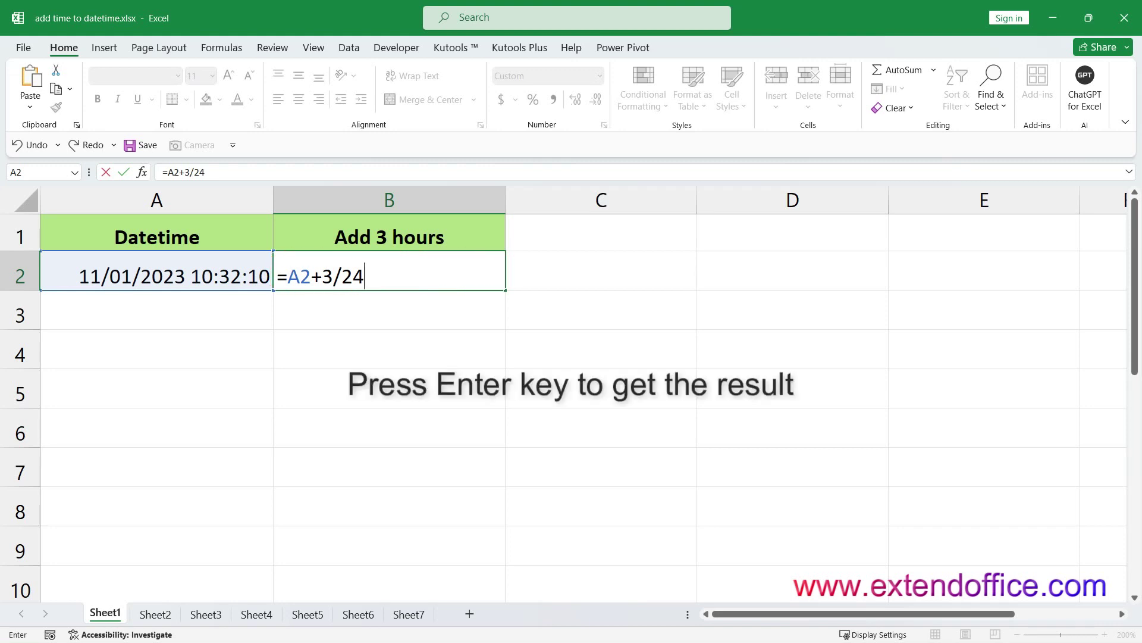
pyautogui.press('Return')
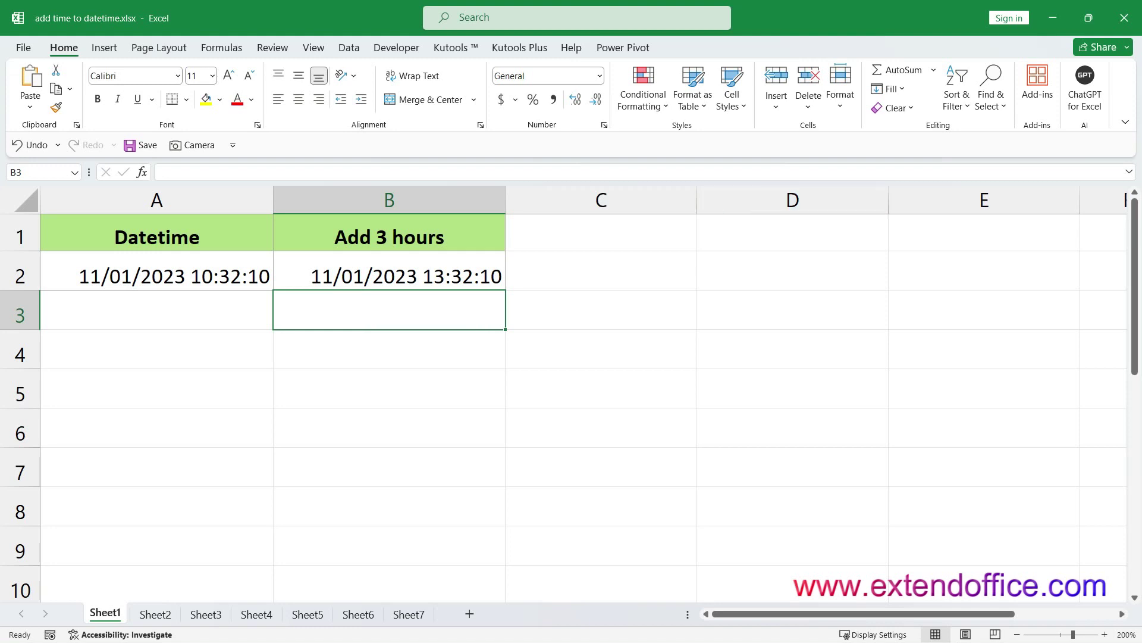
# Step: Apply the custom number format mm/dd/yyyy hh:mm:ss to the 3-hour result in cell B2
pyautogui.click(389, 272)
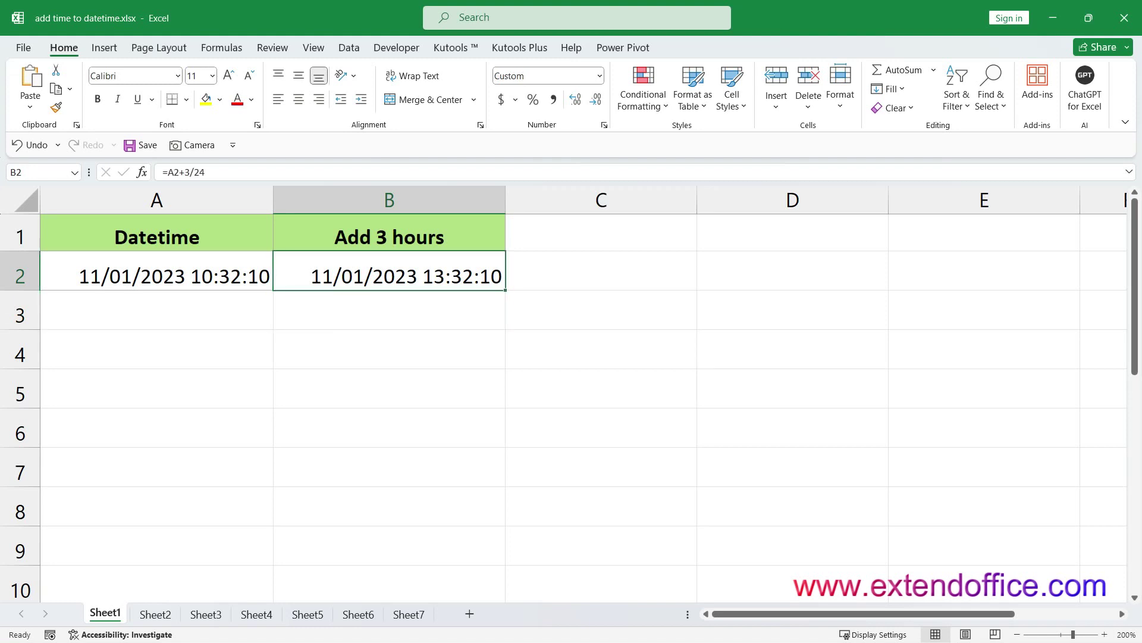
pyautogui.rightClick(492, 273)
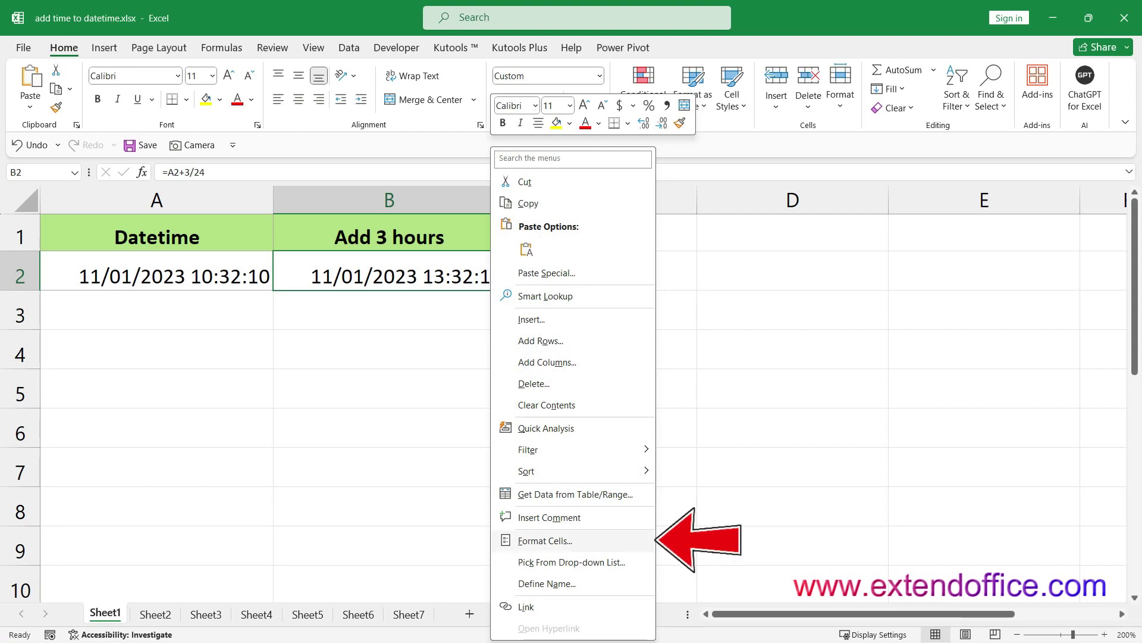
pyautogui.click(545, 541)
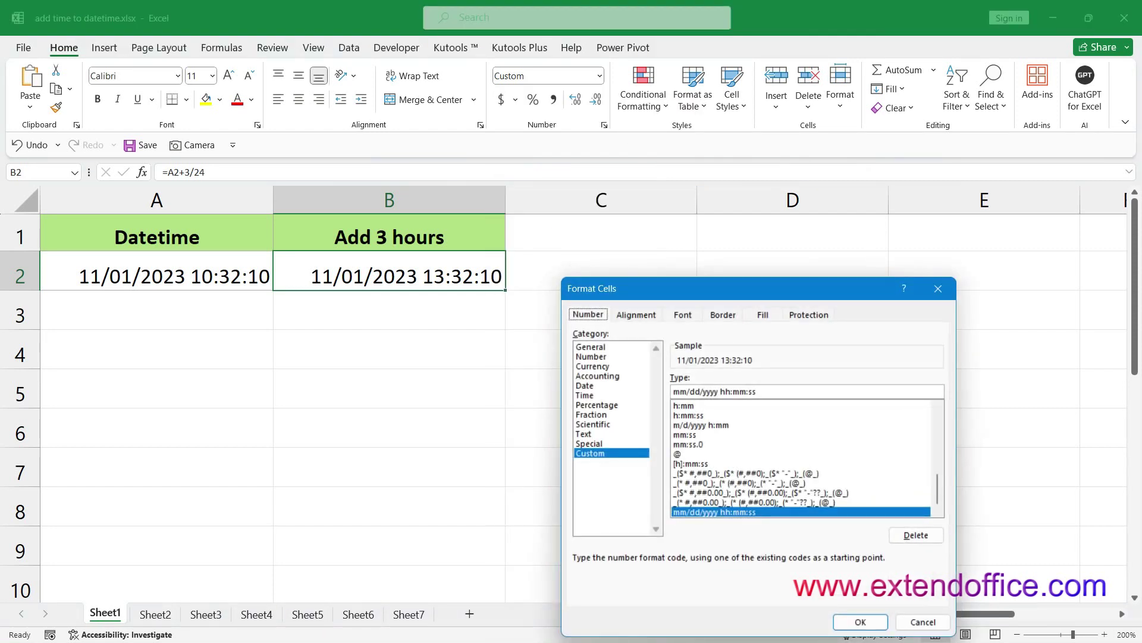
pyautogui.moveTo(687, 288); pyautogui.dragTo(651, 188)
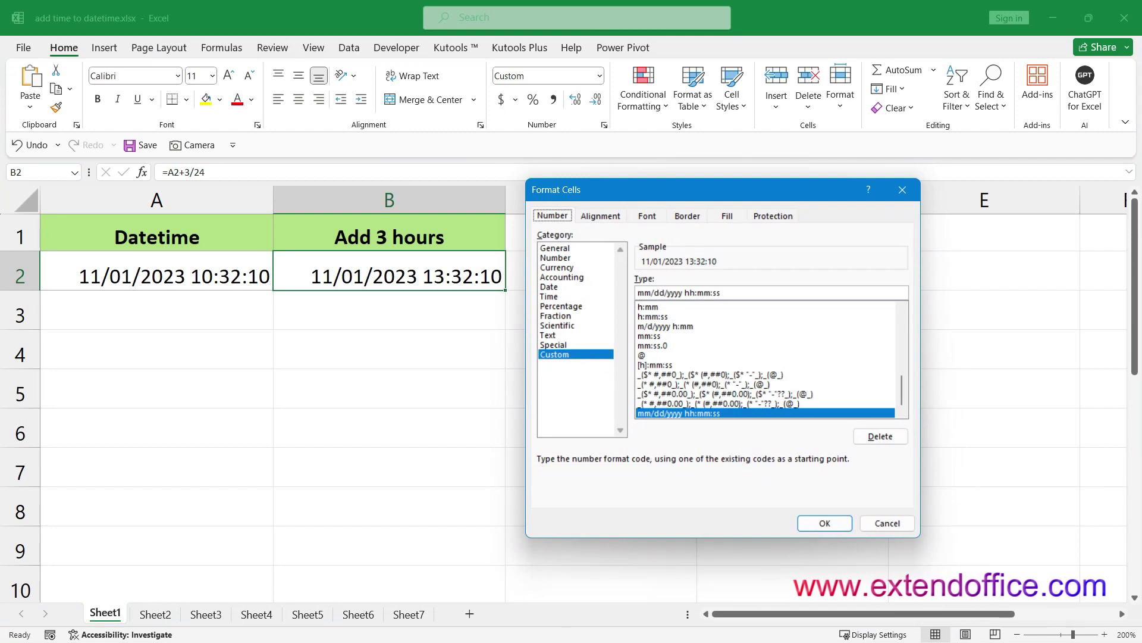
pyautogui.click(723, 292)
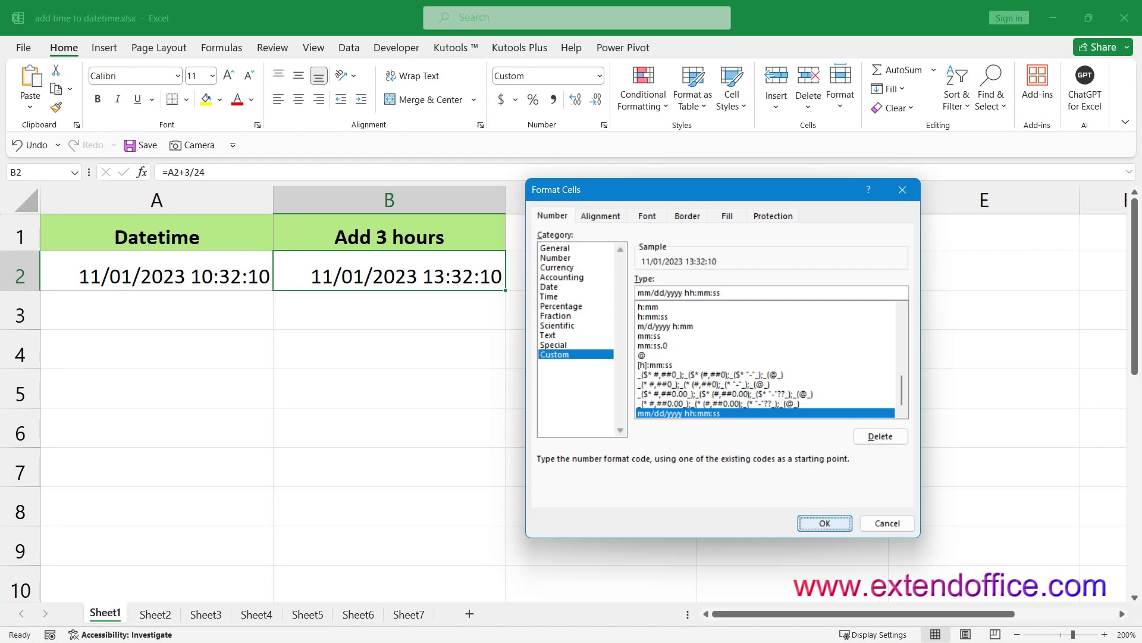
pyautogui.press('Return')
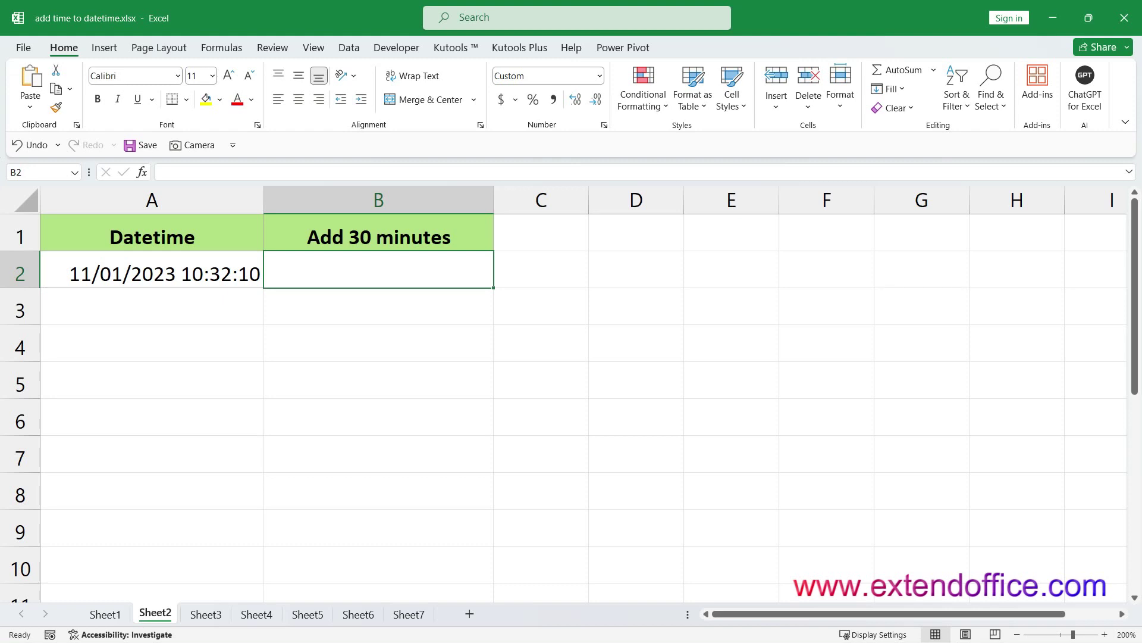
# Step: Enter the formula =A2+30/1440 in cell B2 of Sheet2 to add 30 minutes to the datetime
pyautogui.write('=')
pyautogui.press('Left')
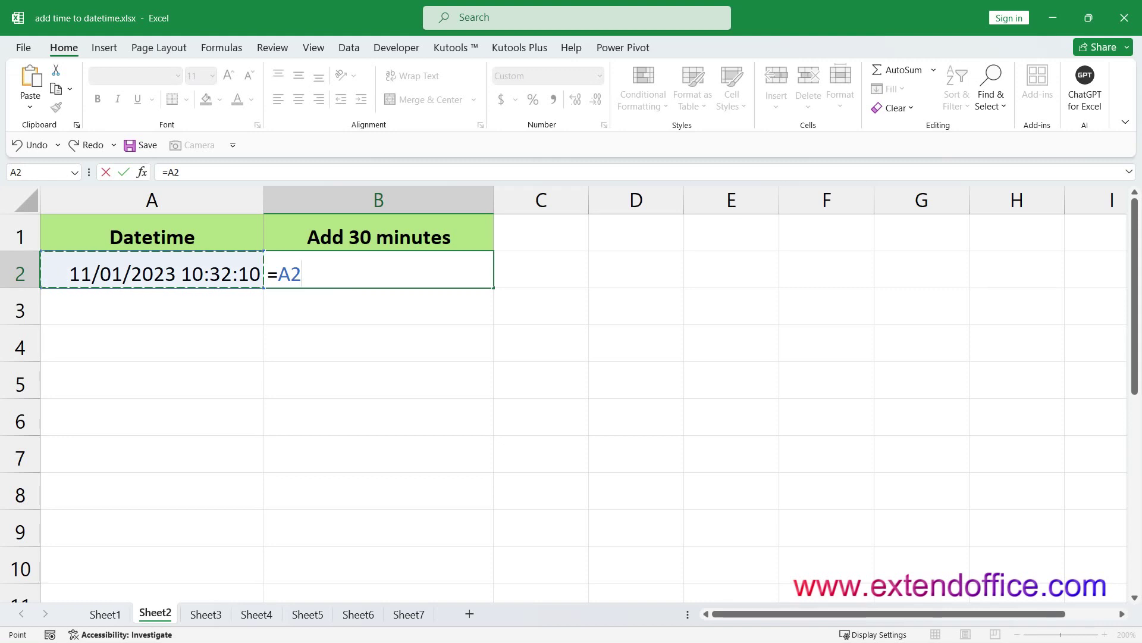
pyautogui.write('+30')
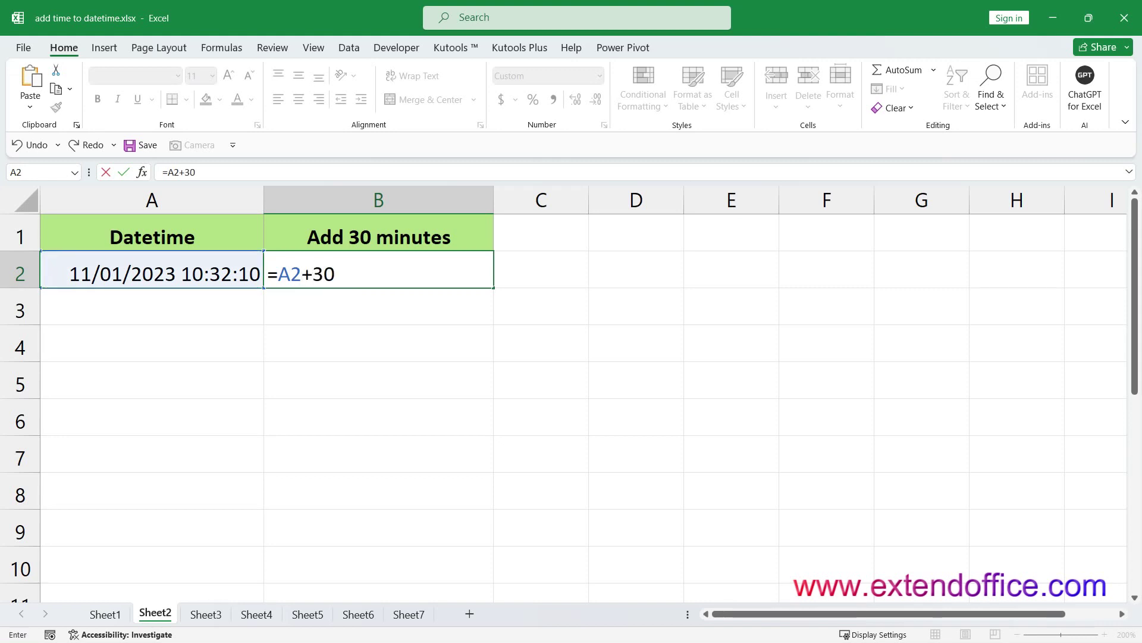
pyautogui.write('/1440')
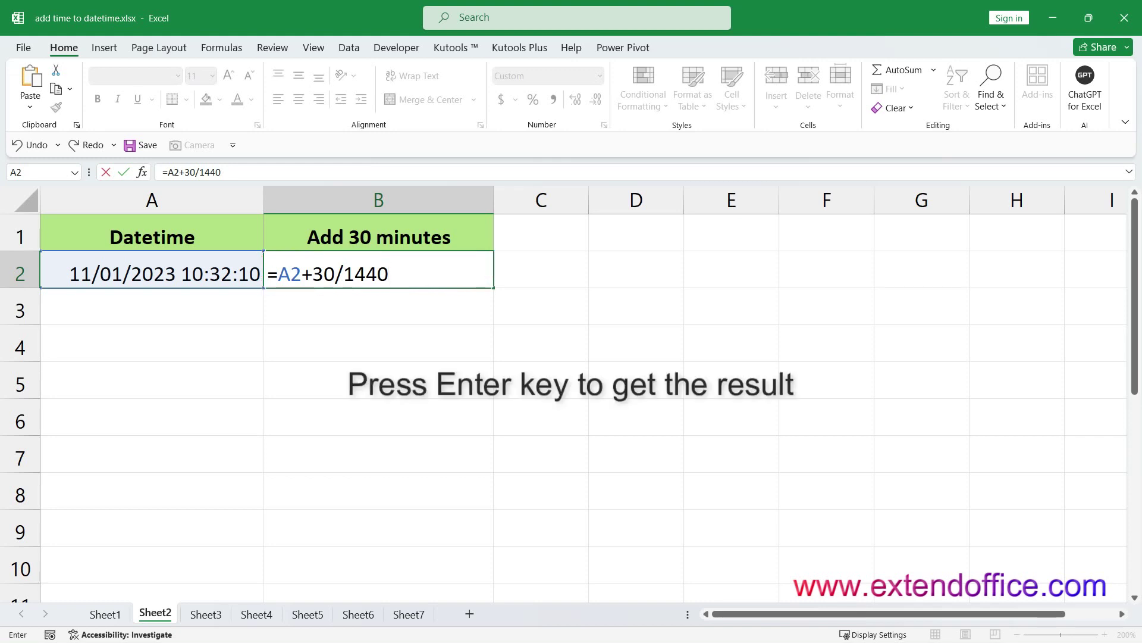
pyautogui.press('Return')
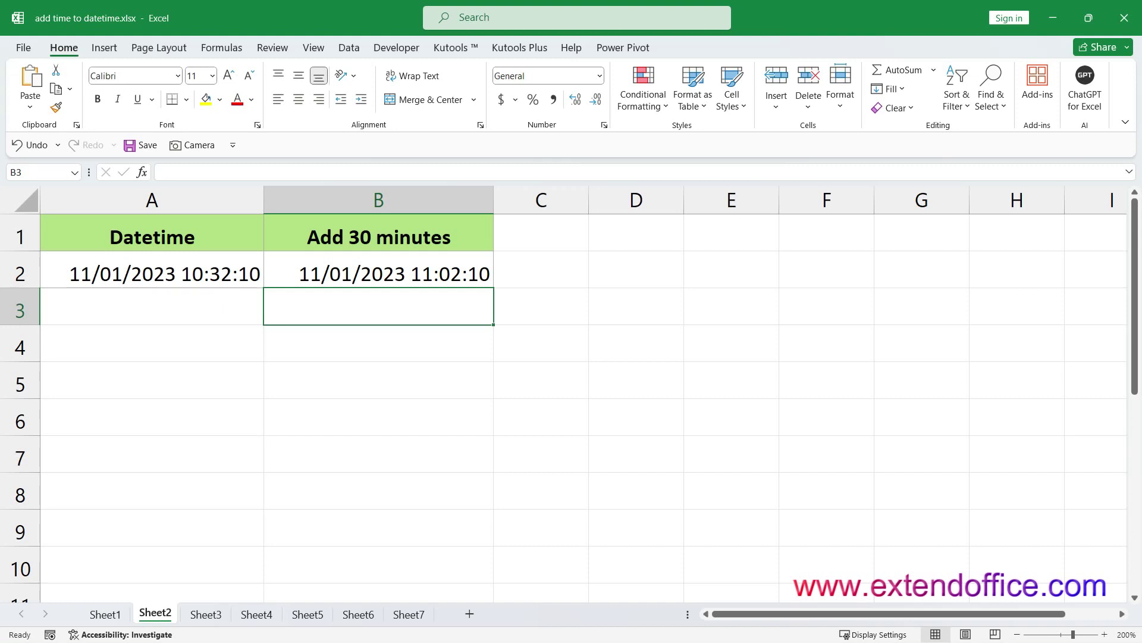
# Step: Apply the custom number format mm/dd/yyyy hh:mm:ss to the 30-minute result in cell B2
pyautogui.click(379, 274)
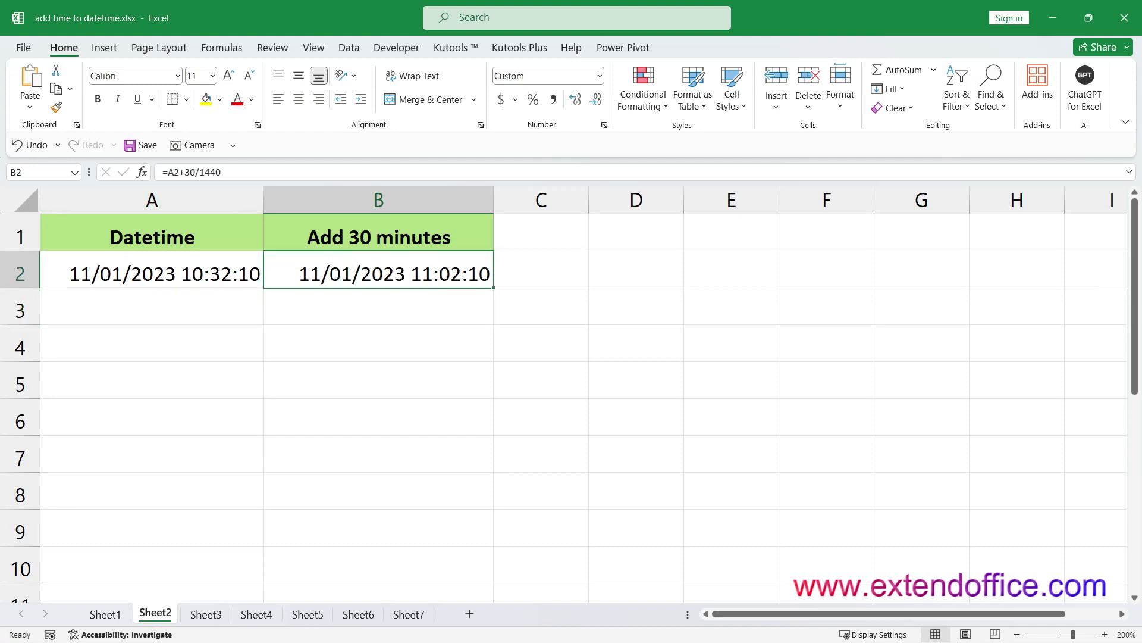
pyautogui.rightClick(310, 273)
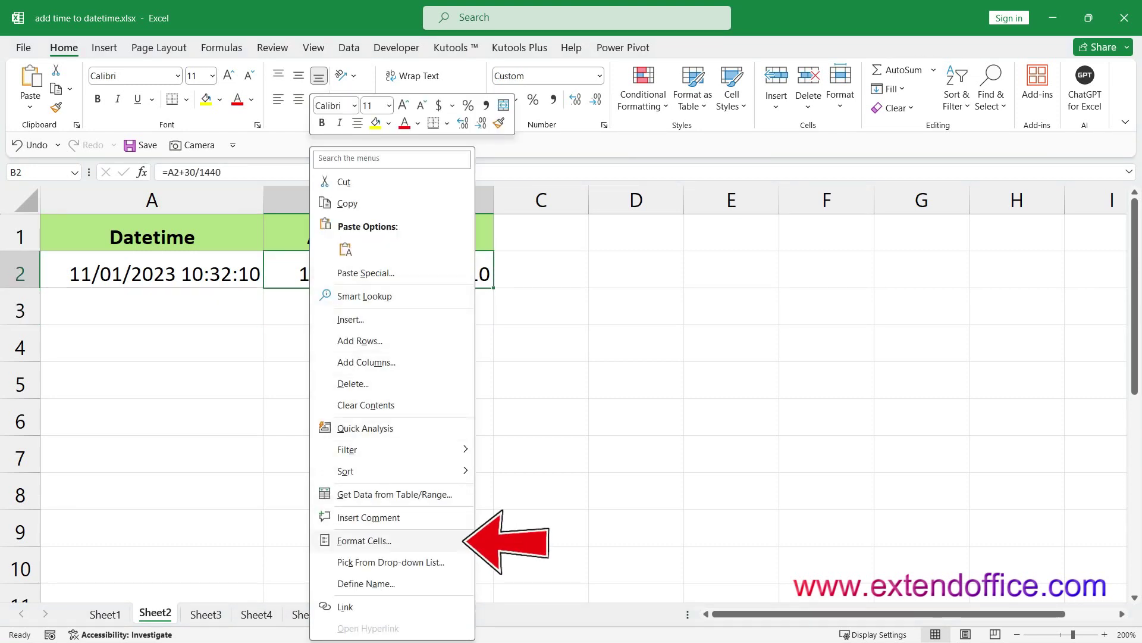
pyautogui.click(364, 541)
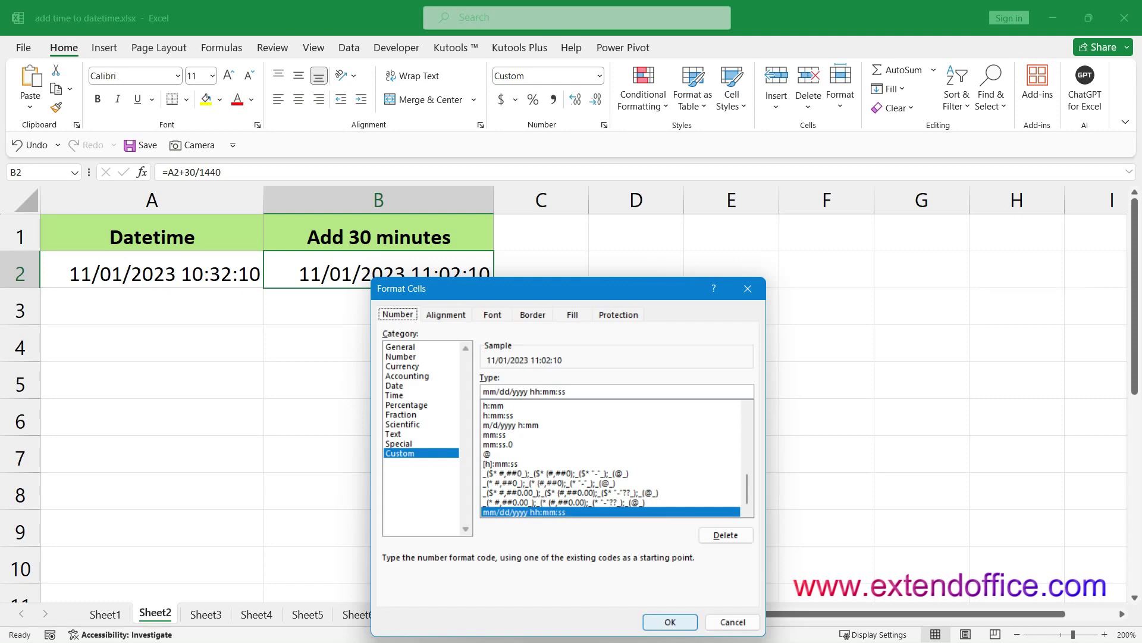
pyautogui.click(670, 621)
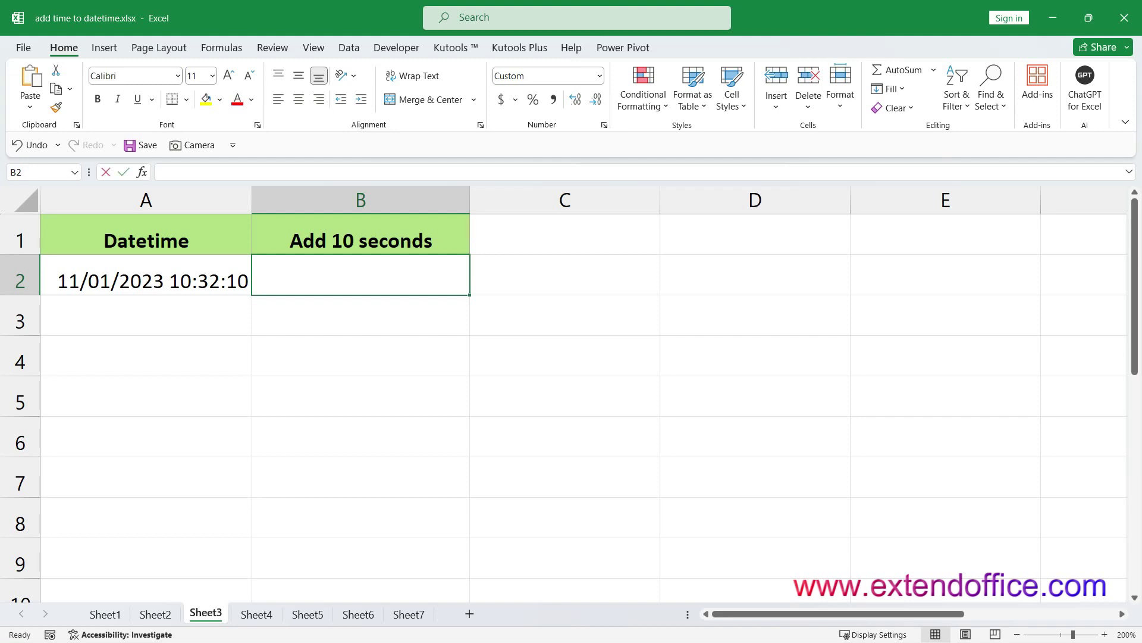
# Step: Enter the formula =A2+10/86400 in cell B2 of Sheet3 to add 10 seconds to the datetime
pyautogui.write('=')
pyautogui.press('Left')
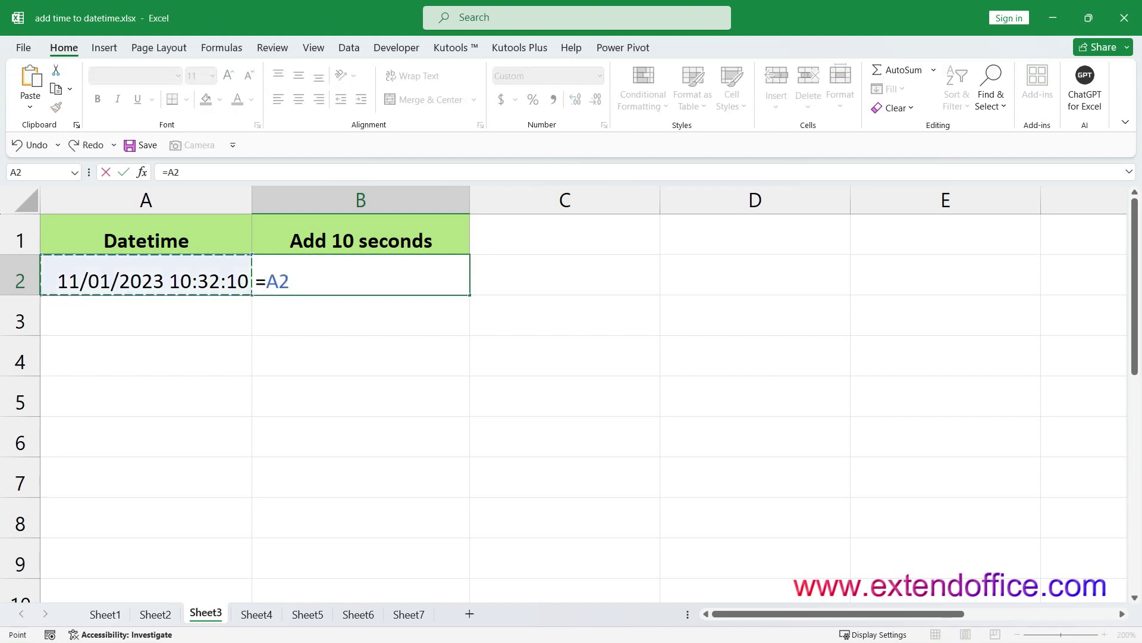
pyautogui.write('+10')
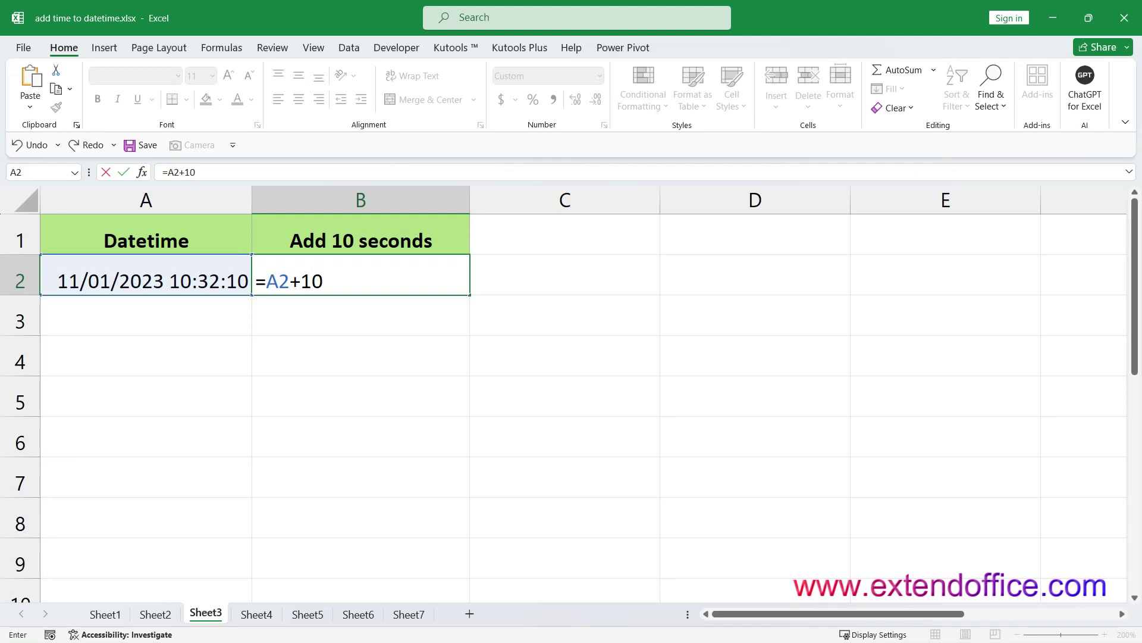
pyautogui.write('/86400')
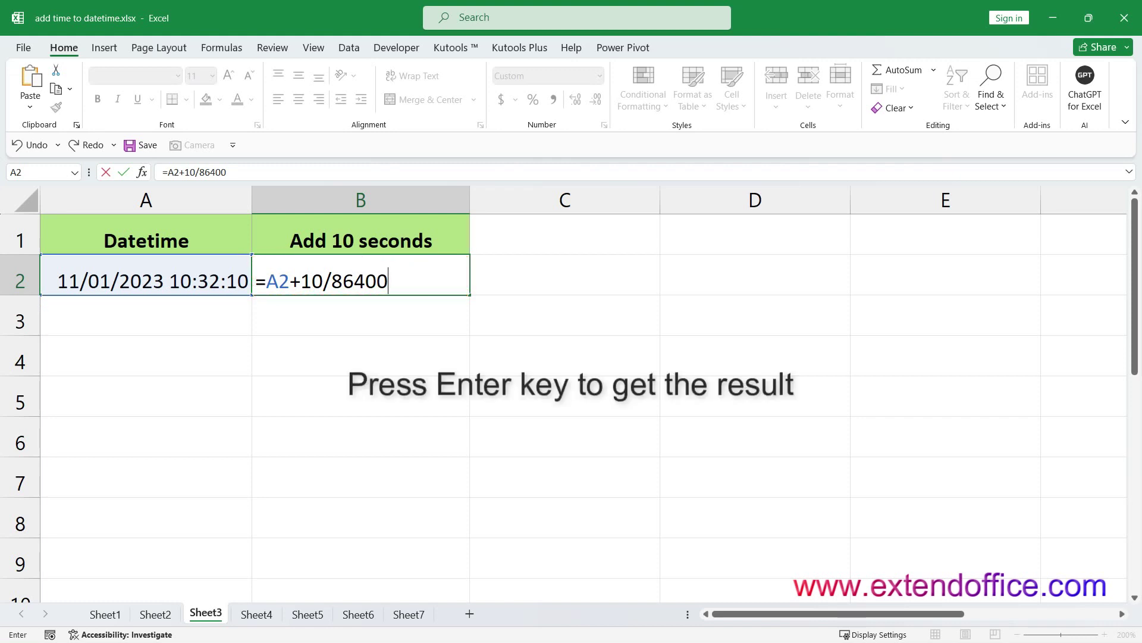
pyautogui.press('Return')
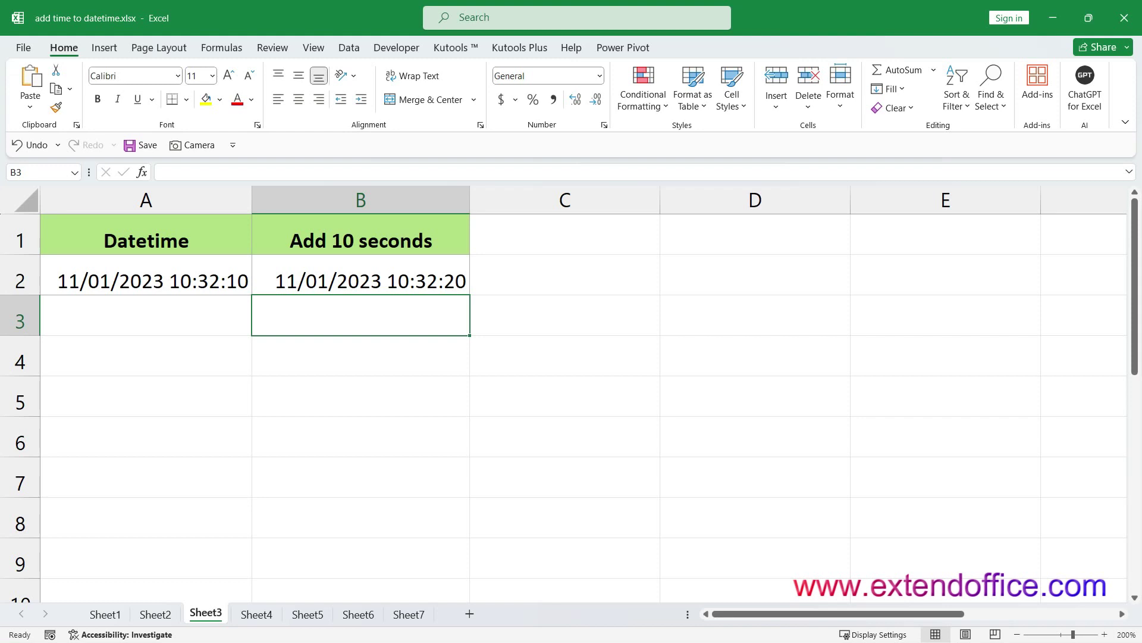
# Step: Apply the custom number format mm/dd/yyyy hh:mm:ss to the 10-second result in cell B2
pyautogui.click(361, 275)
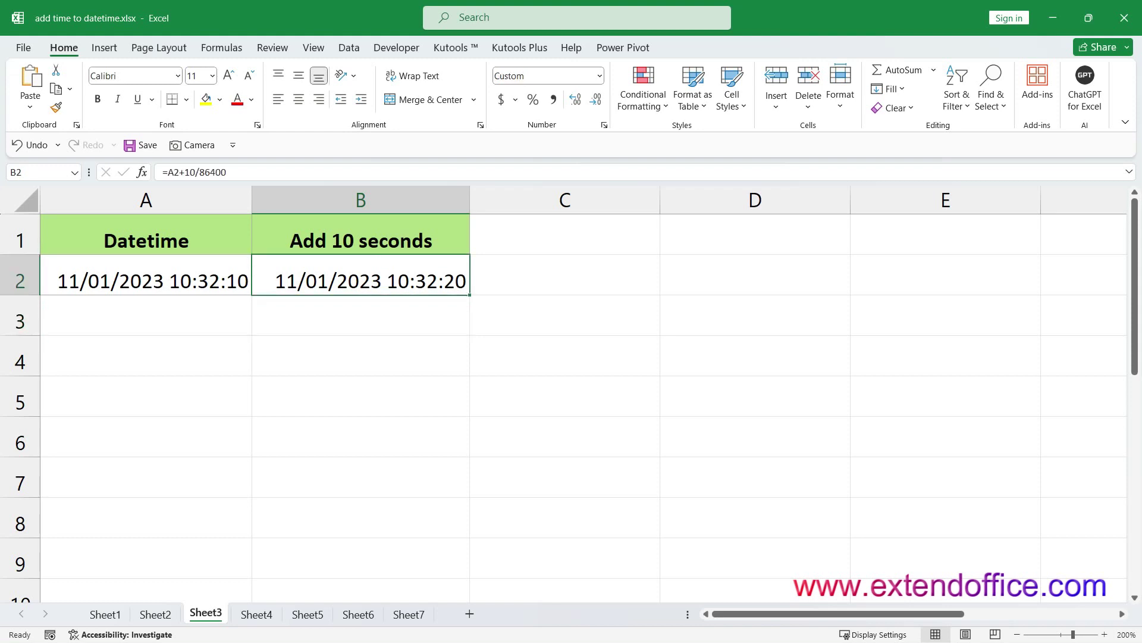
pyautogui.rightClick(273, 277)
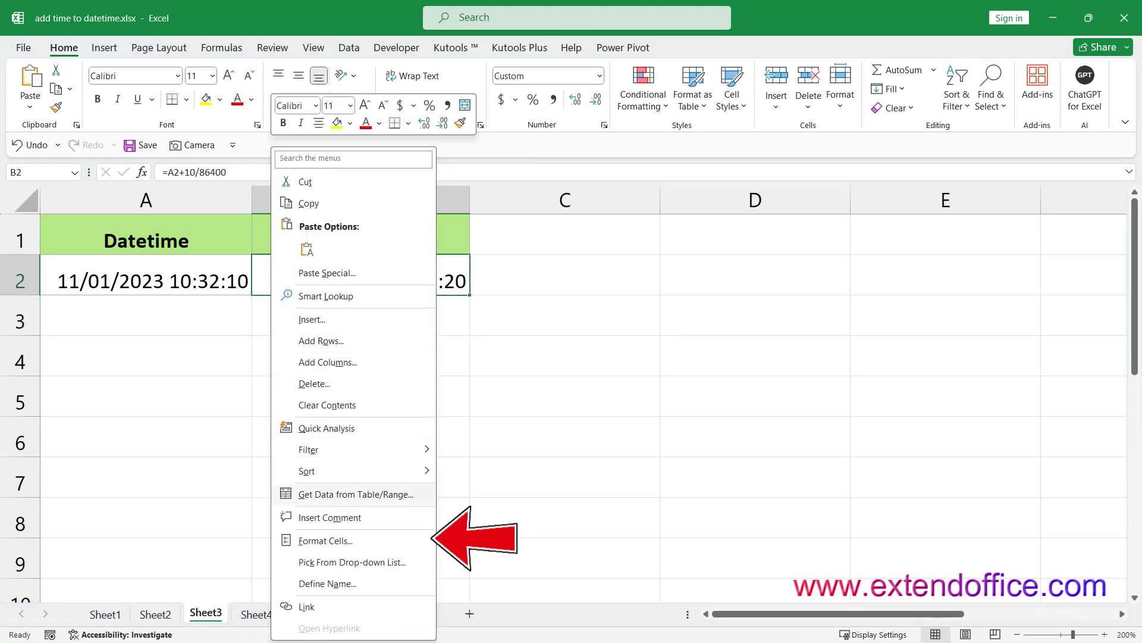
pyautogui.click(326, 540)
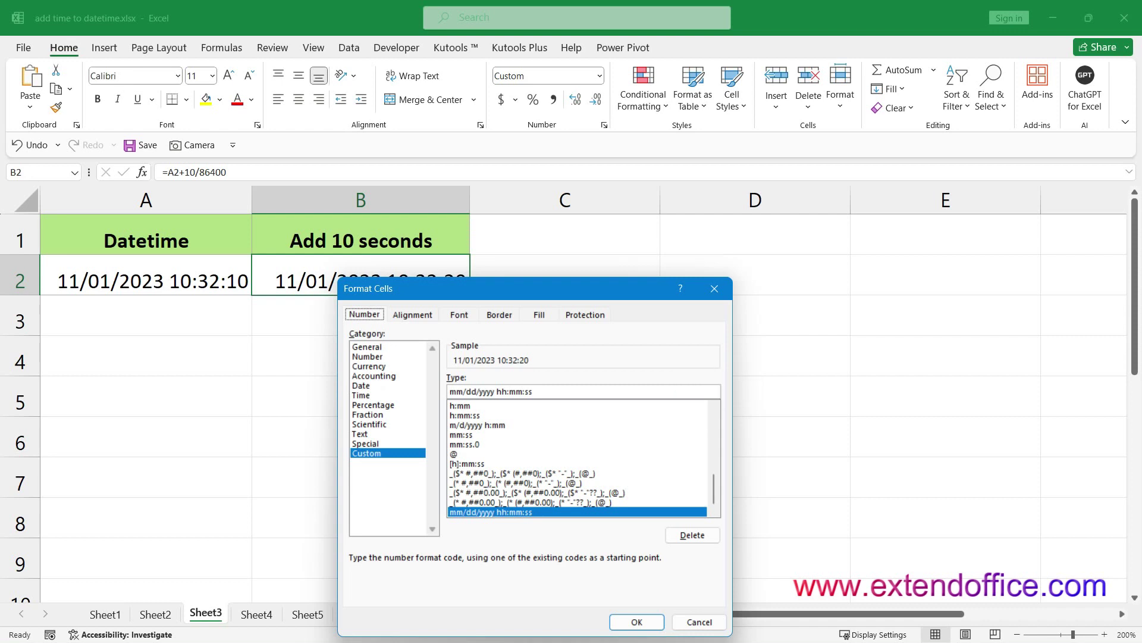
pyautogui.press('Return')
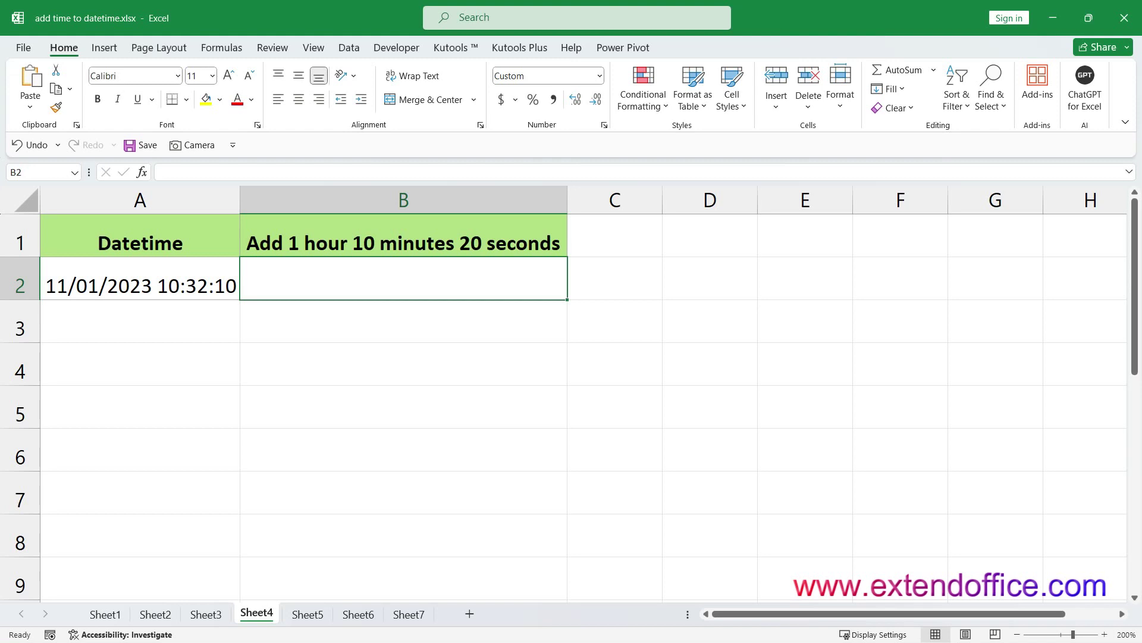
# Step: Enter the formula =A2+TIME(1,10,20) in cell B2 of Sheet4 to add 1 hour 10 minutes 20 seconds
pyautogui.write('=')
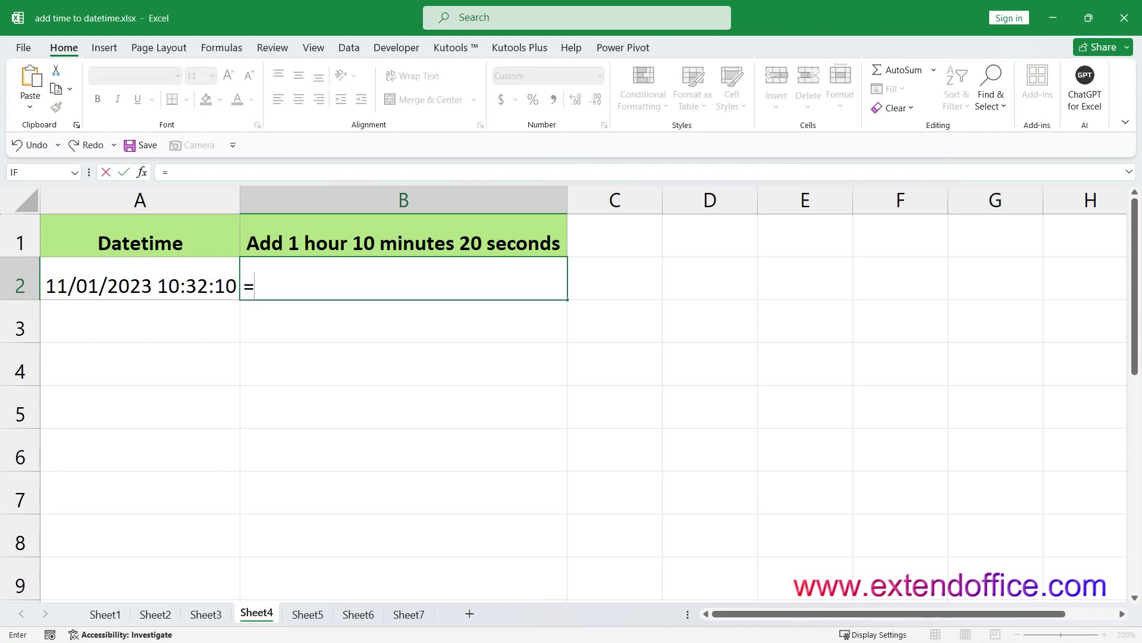
pyautogui.click(140, 278)
pyautogui.write('+')
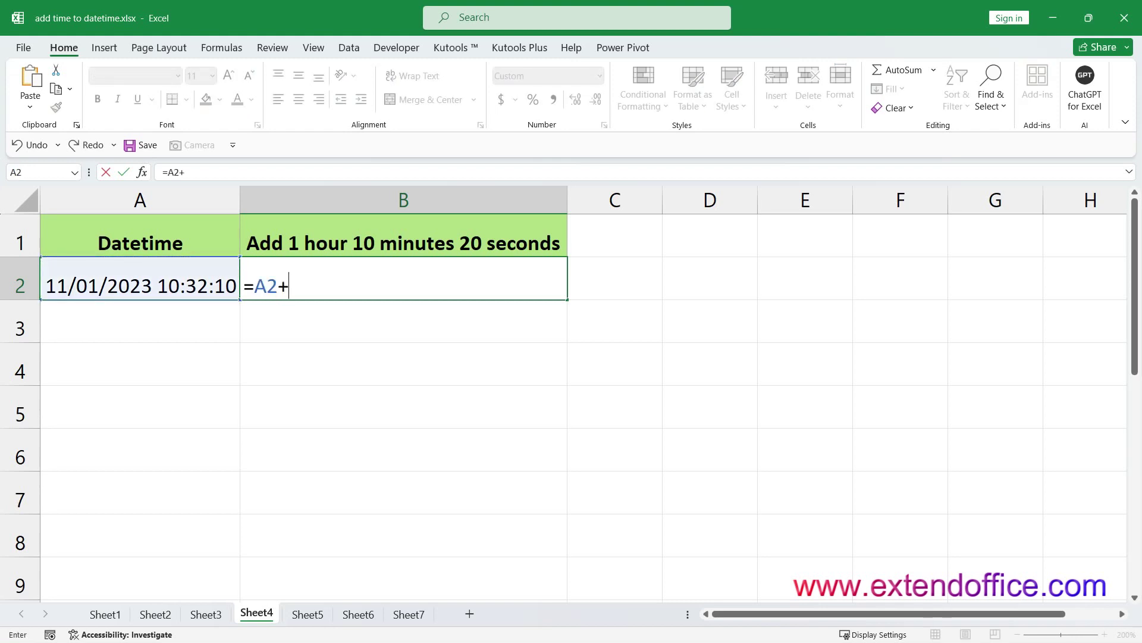
pyautogui.write('TIME')
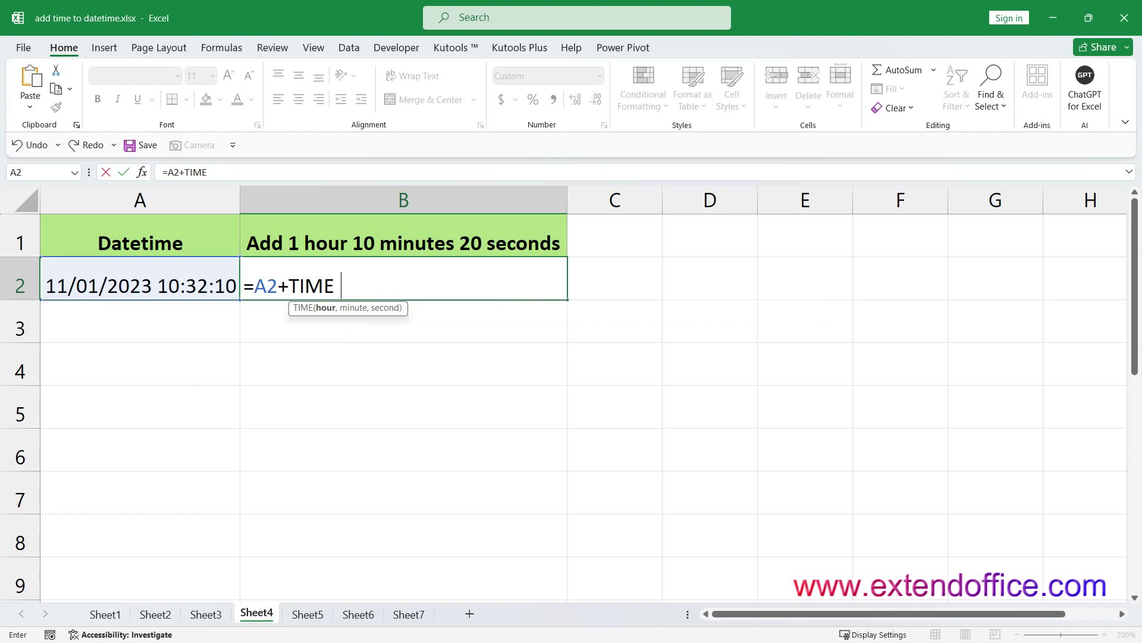
pyautogui.write('(1,10,20)')
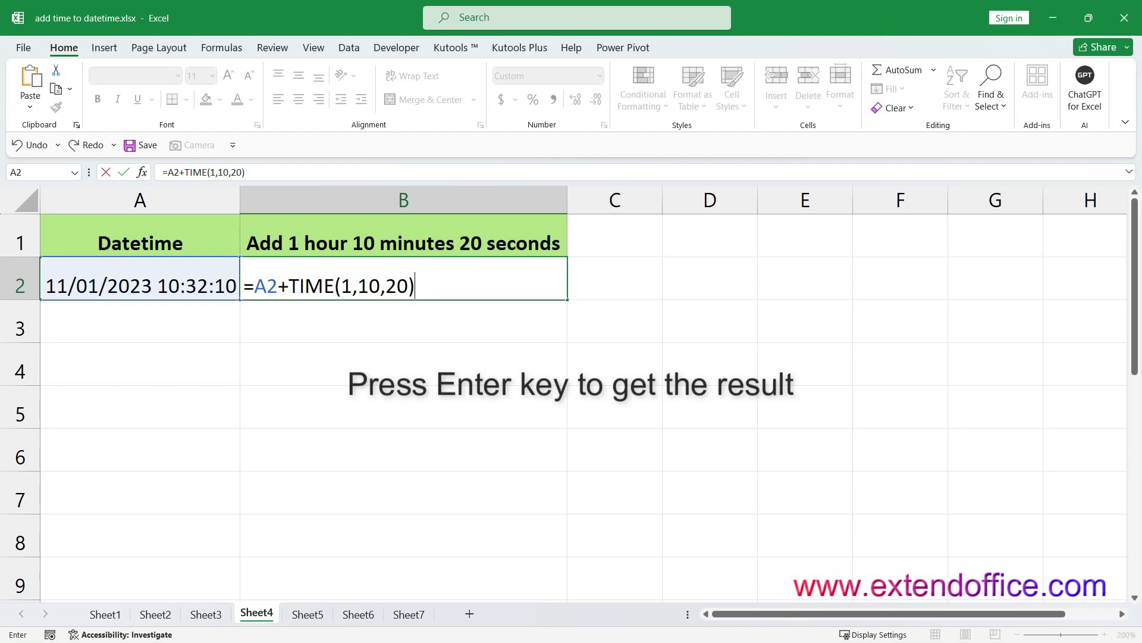
pyautogui.press('Return')
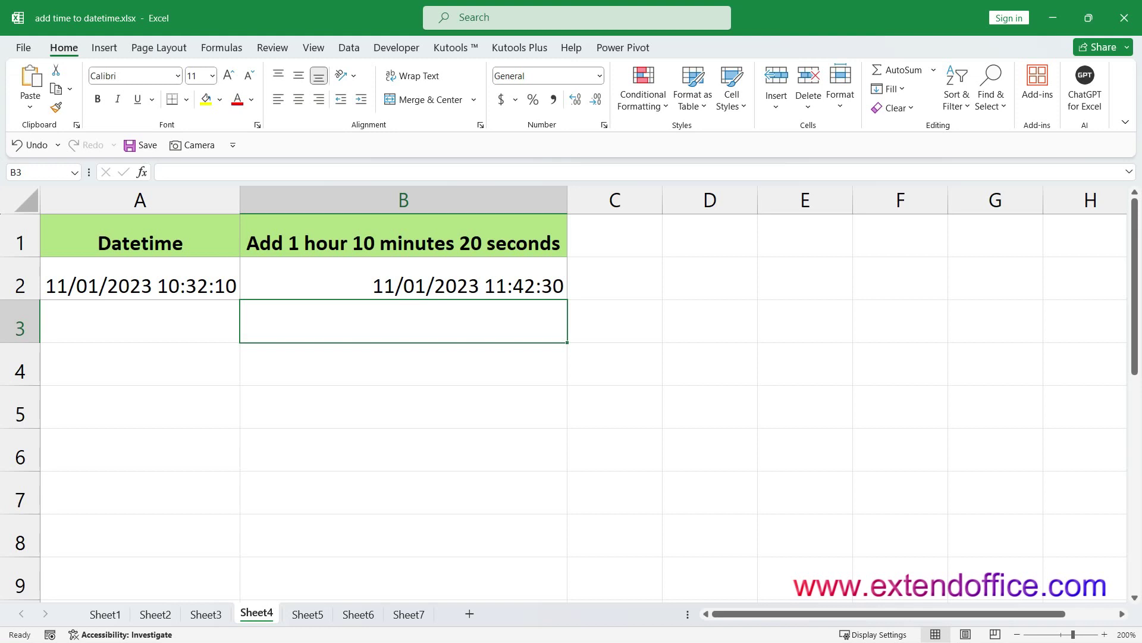
# Step: Apply the custom number format mm/dd/yyyy hh:mm:ss to the combined-time result in cell B2 of Sheet4
pyautogui.click(403, 278)
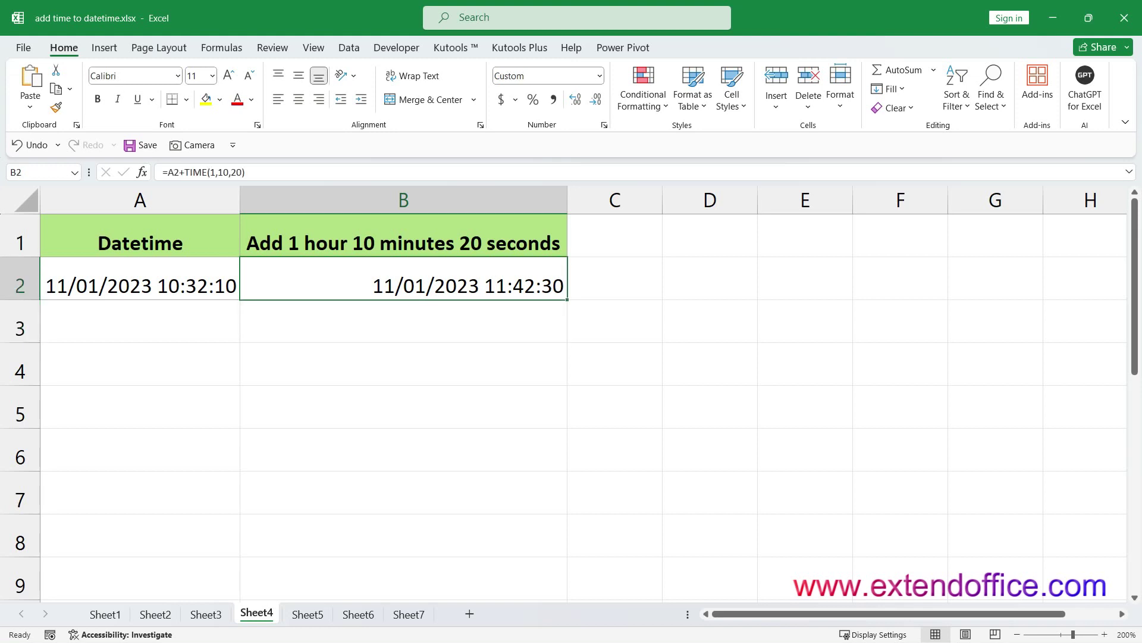
pyautogui.rightClick(315, 285)
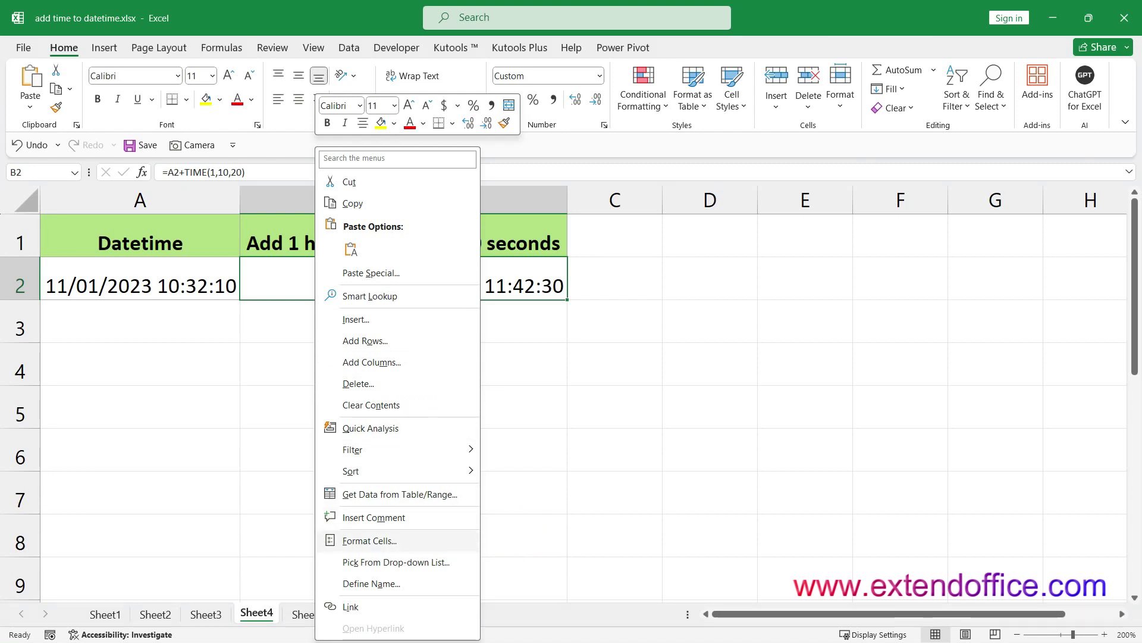
pyautogui.click(369, 541)
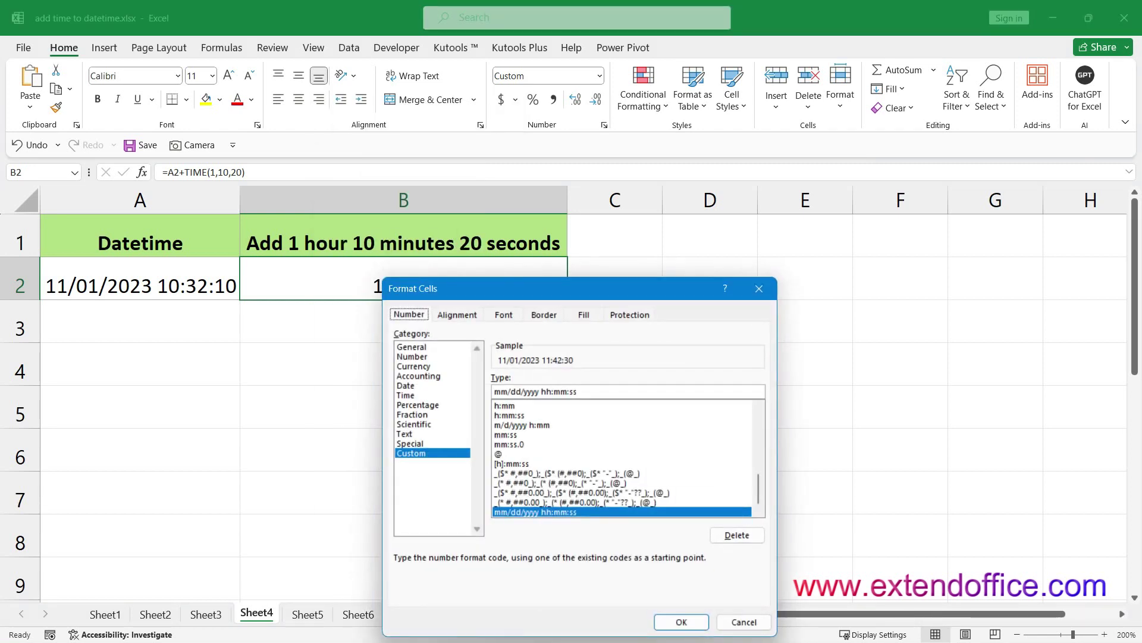
pyautogui.click(578, 391)
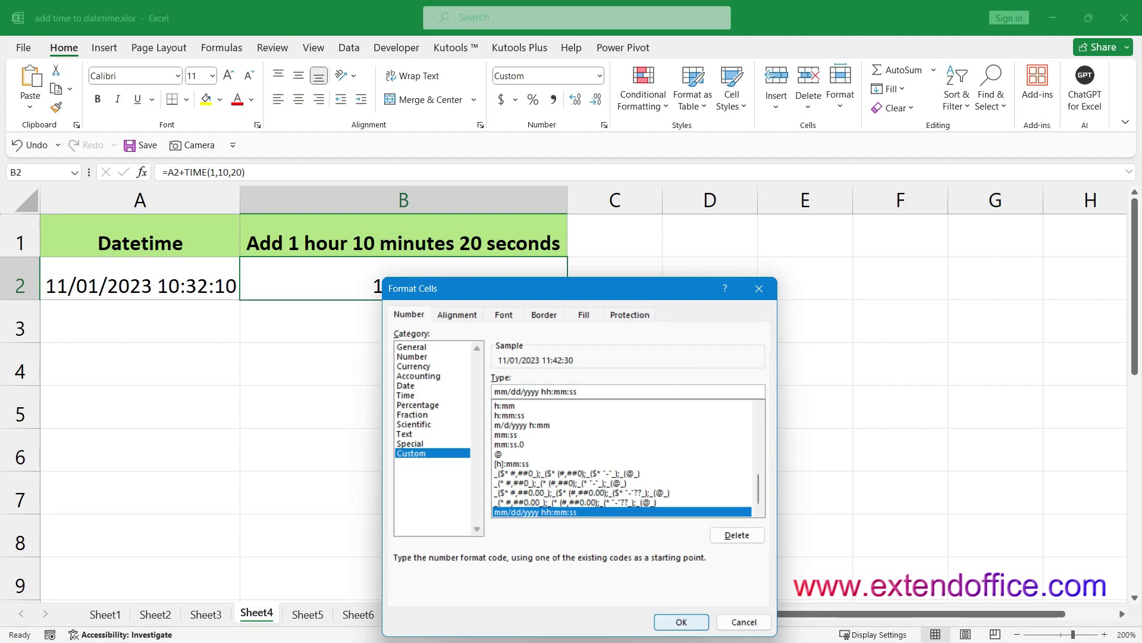
pyautogui.click(682, 622)
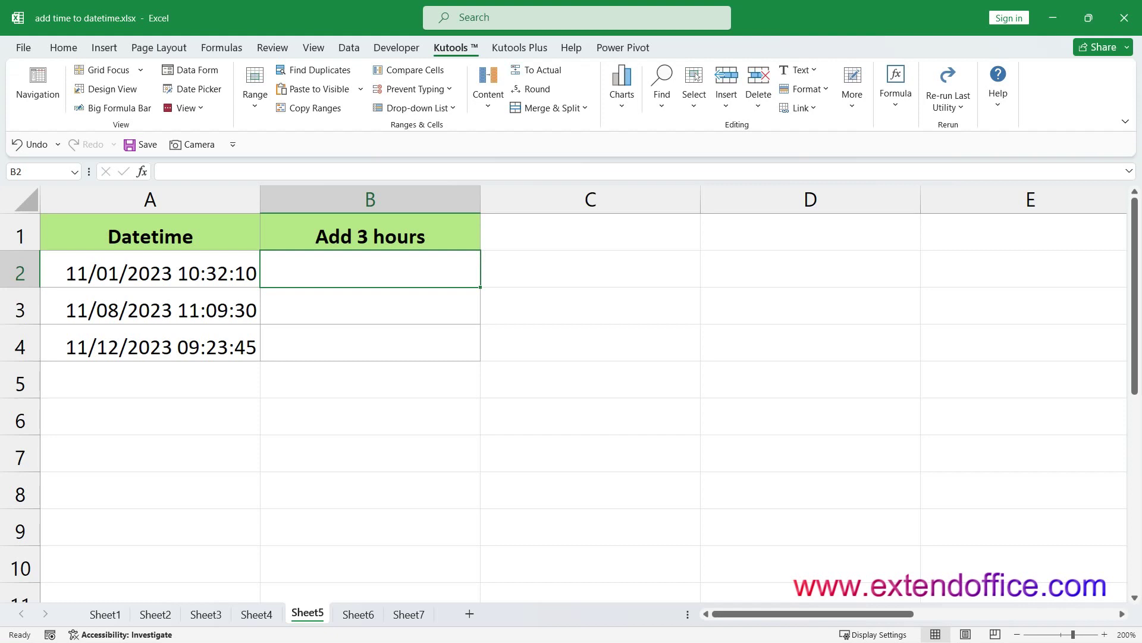
# Step: Open the Kutools Date & Time Helper for cell B2 of Sheet5, using the Add type with cell A2 as the date
pyautogui.click(896, 94)
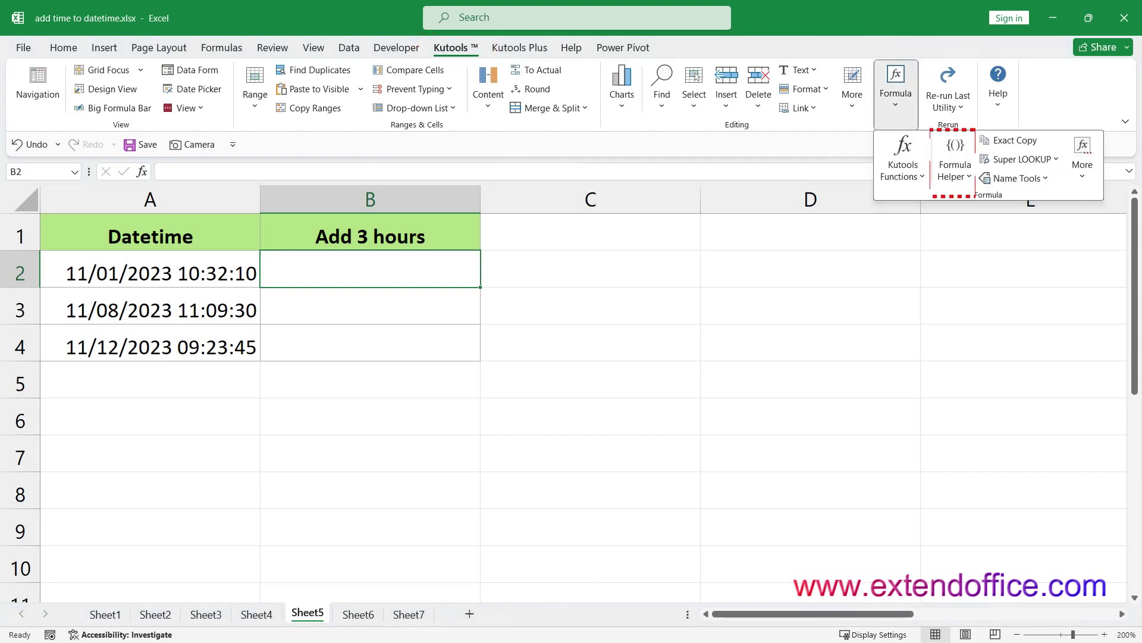
pyautogui.click(955, 160)
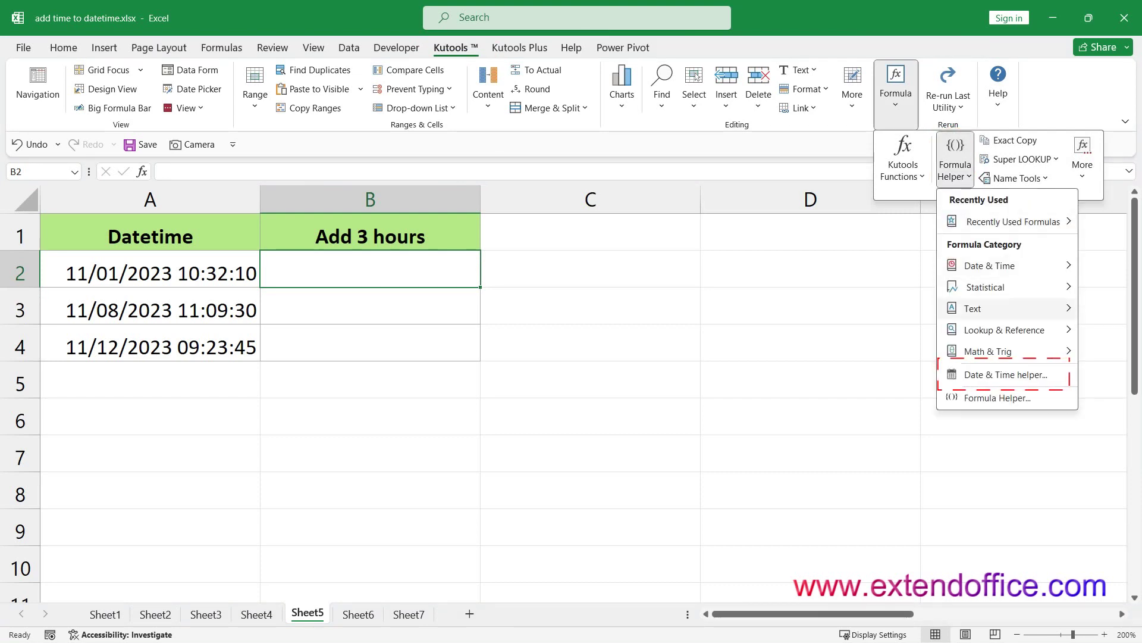
pyautogui.click(1006, 374)
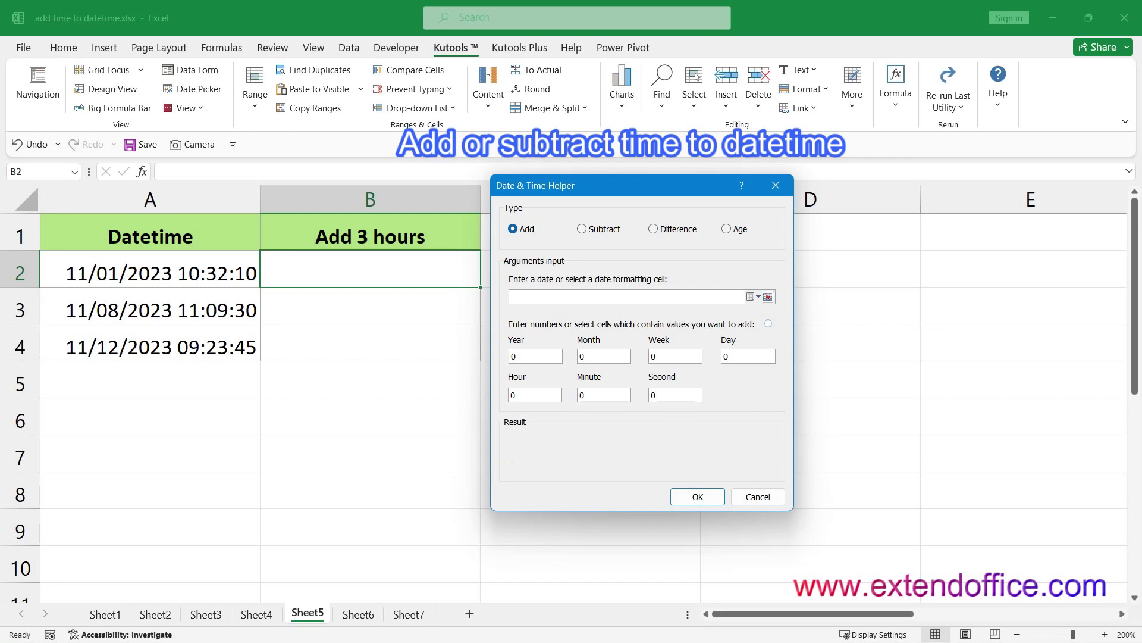
pyautogui.click(581, 229)
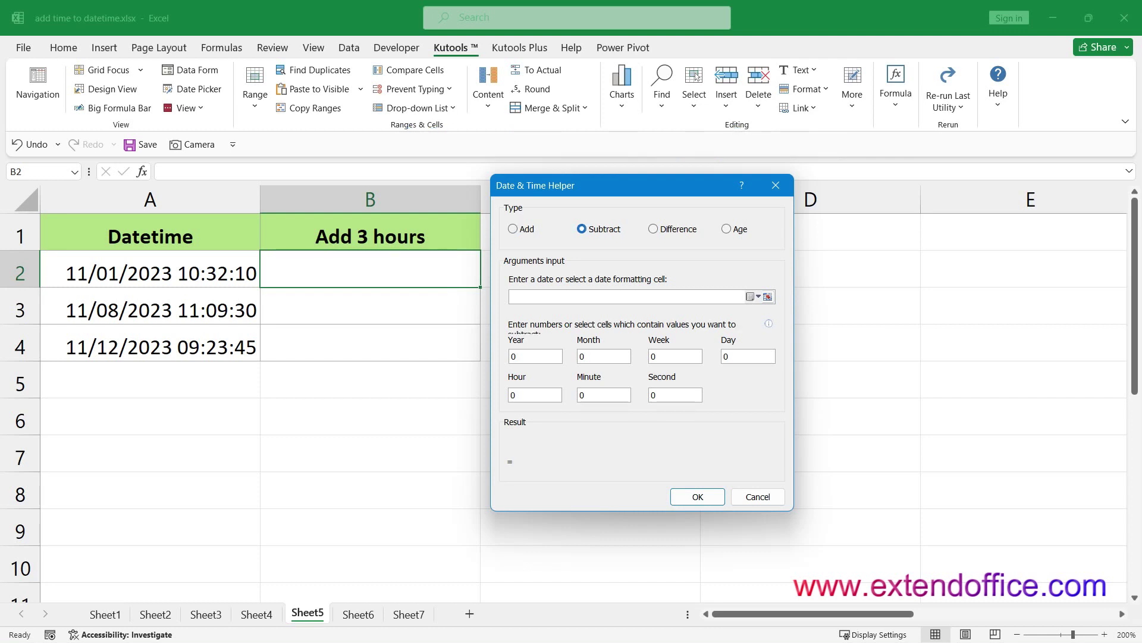
pyautogui.click(513, 229)
pyautogui.click(768, 297)
pyautogui.click(150, 274)
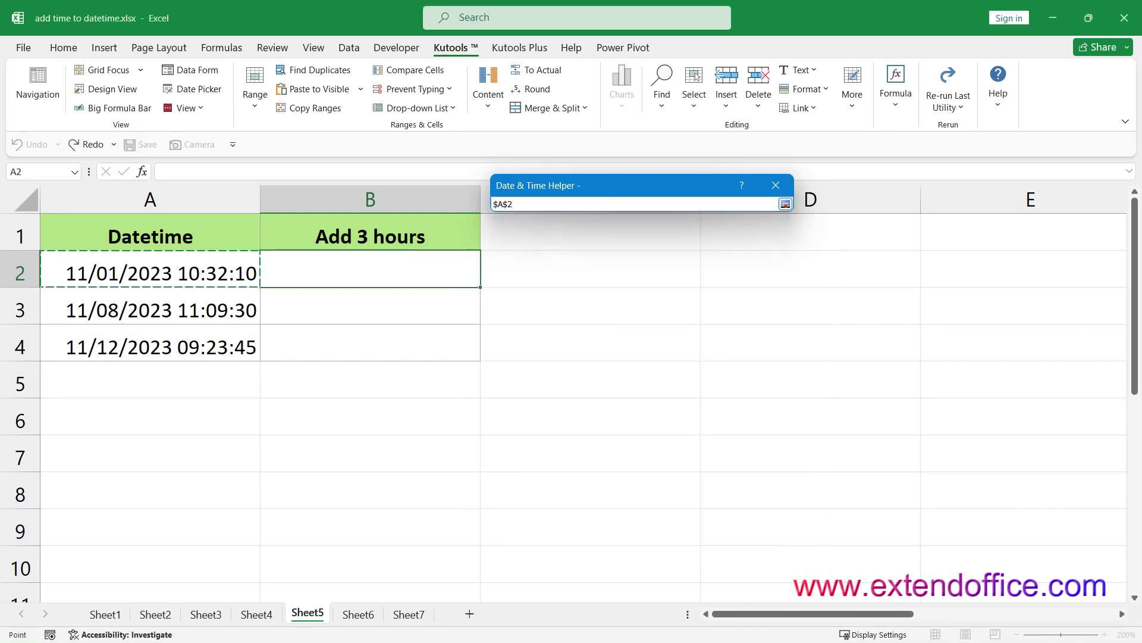
pyautogui.click(786, 204)
# Step: Insert the helper formula that adds 3 hours into cell B2 and fill it down to B4
pyautogui.click(527, 395)
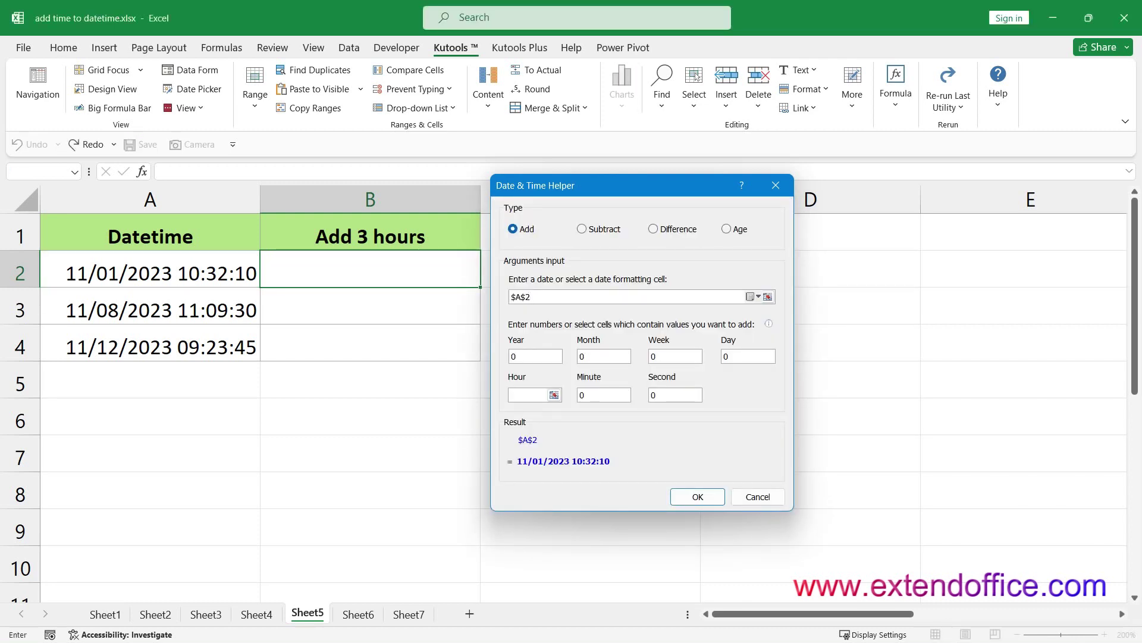
pyautogui.write('3')
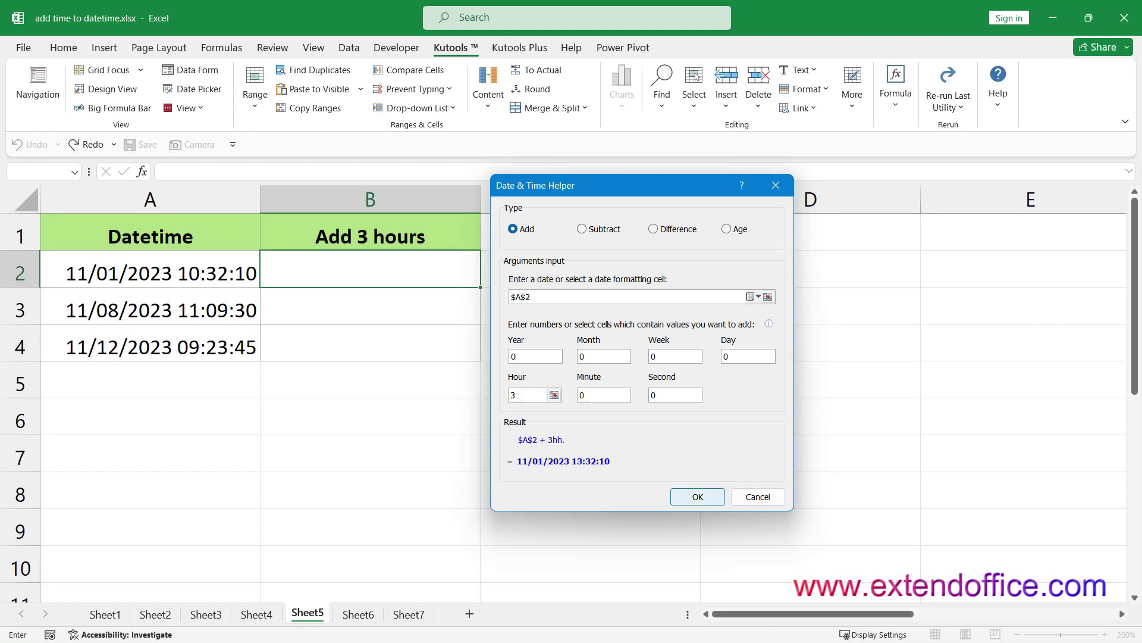
pyautogui.click(697, 496)
pyautogui.moveTo(480, 286); pyautogui.dragTo(473, 355)
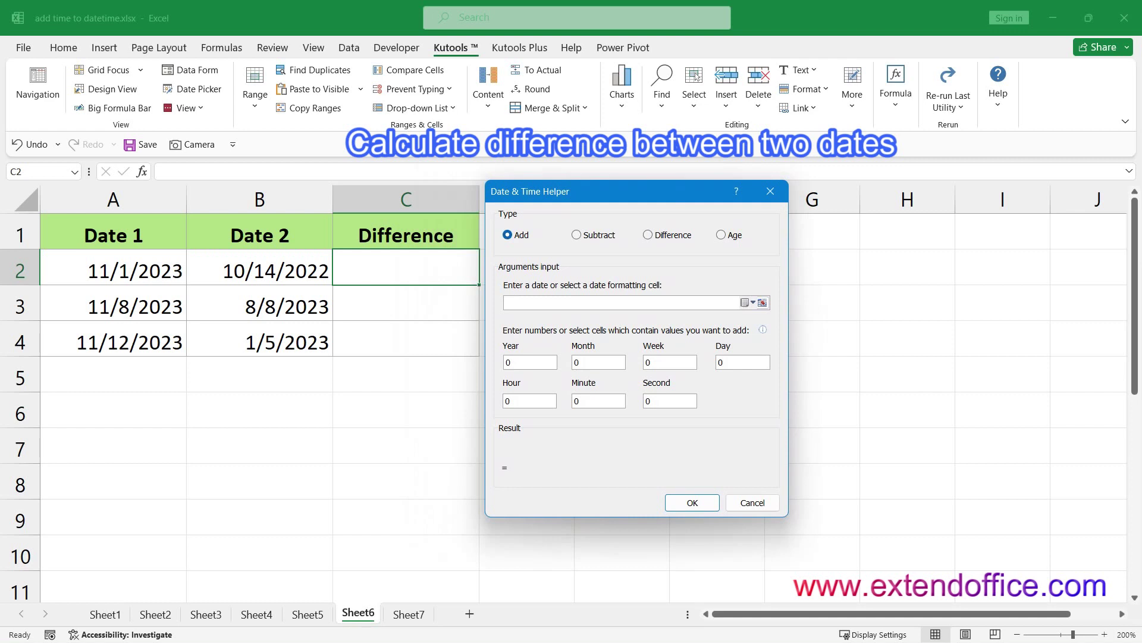
# Step: Set the Date & Time Helper on Sheet6 to Difference, with cell A2 as Date1 and cell B2 as Date2
pyautogui.click(648, 235)
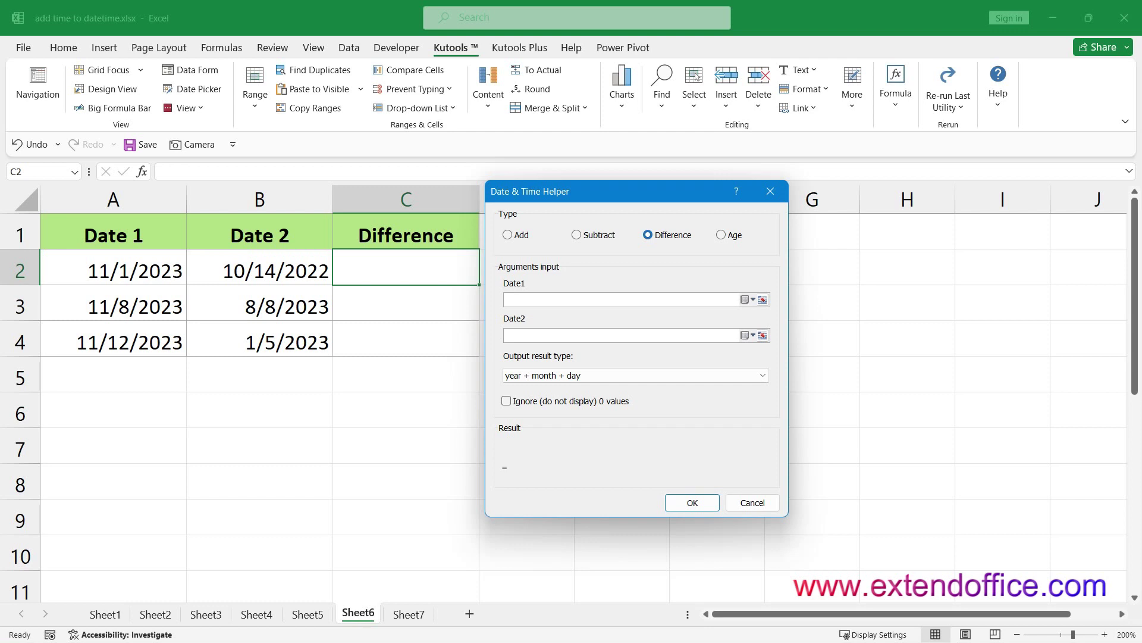
pyautogui.click(762, 299)
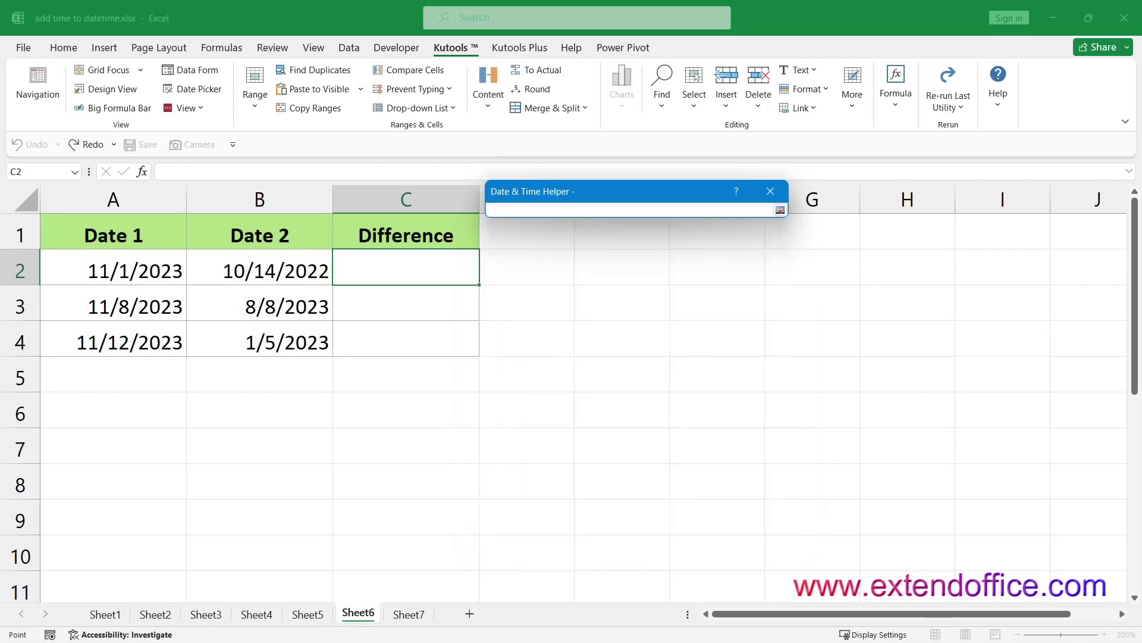
pyautogui.click(113, 271)
pyautogui.click(780, 210)
pyautogui.click(762, 335)
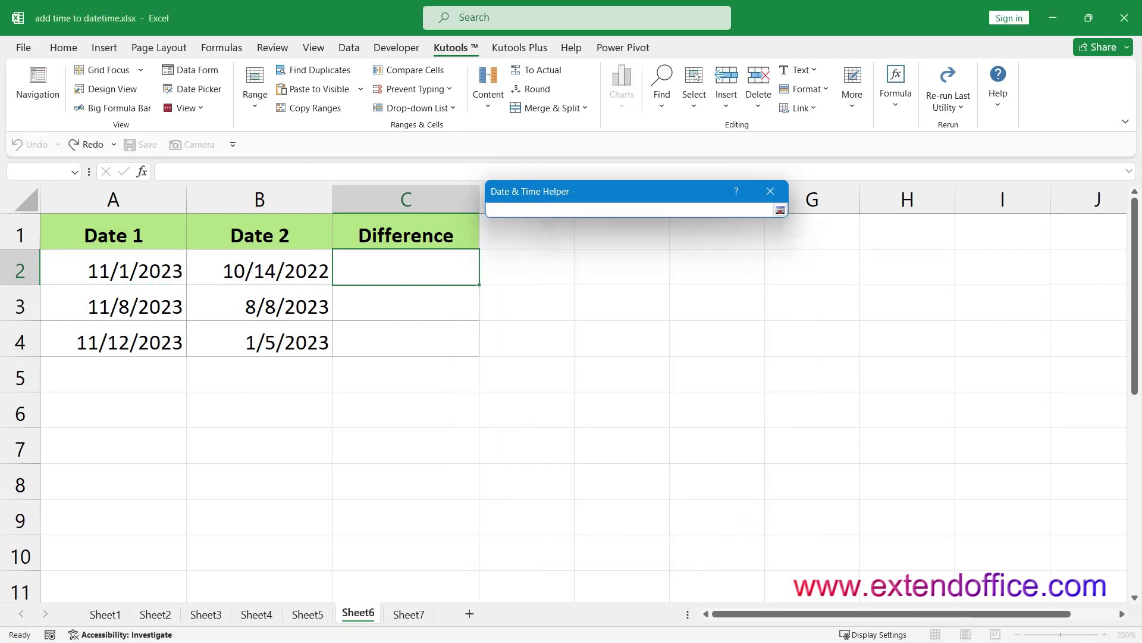
pyautogui.click(260, 271)
pyautogui.click(780, 209)
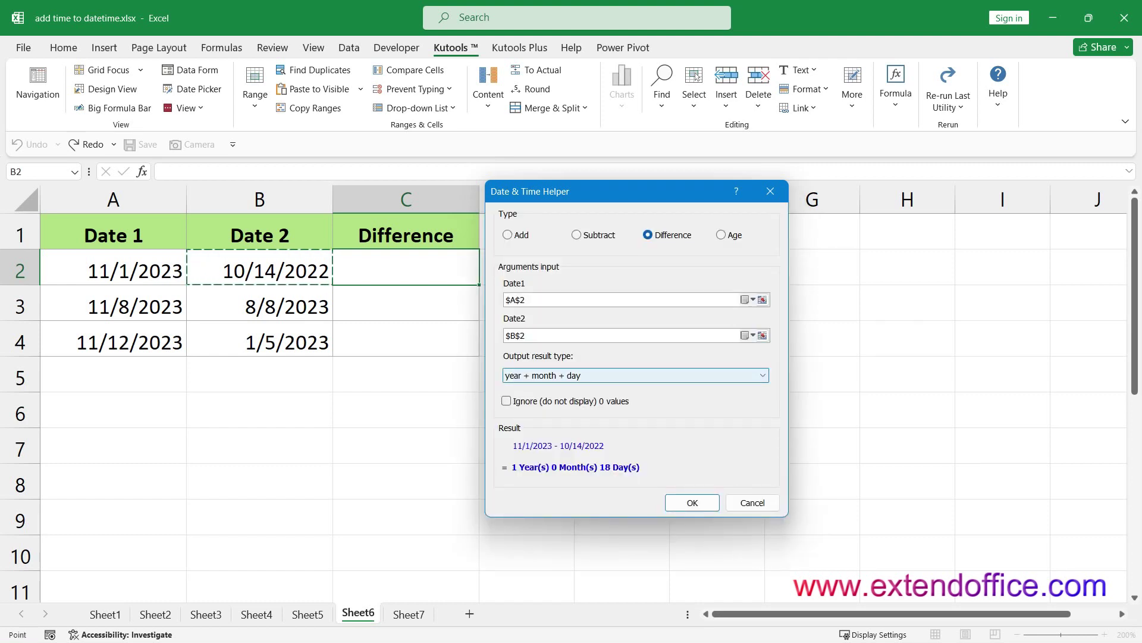
# Step: Insert the date difference into cell C2 with the Week output result type and fill it down to C4
pyautogui.click(763, 375)
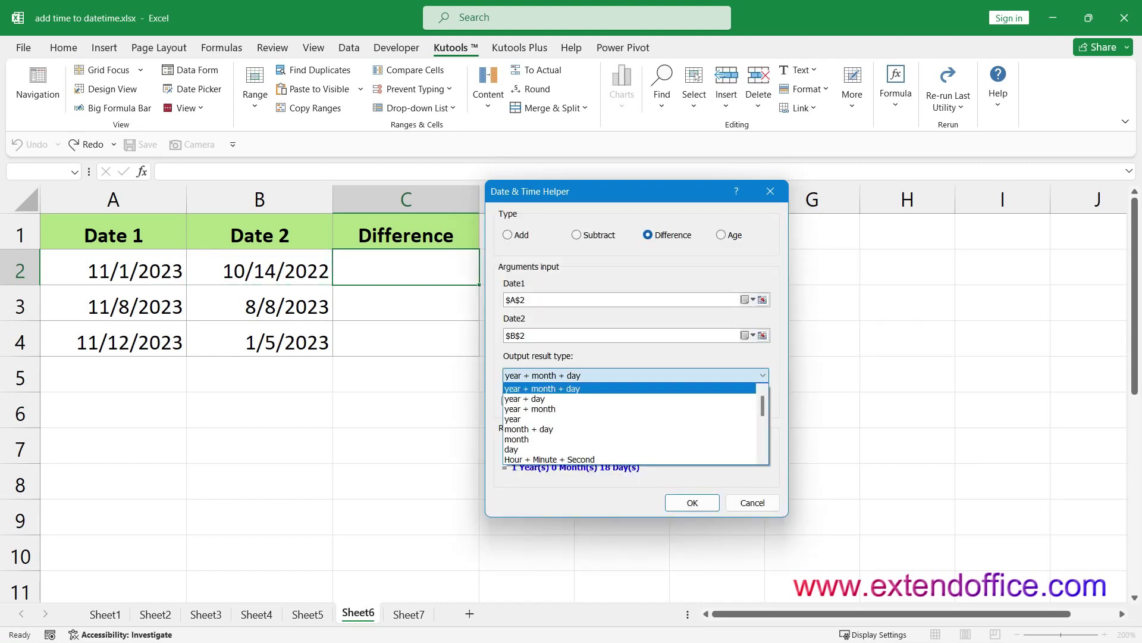
pyautogui.scroll(-5, 630, 423)
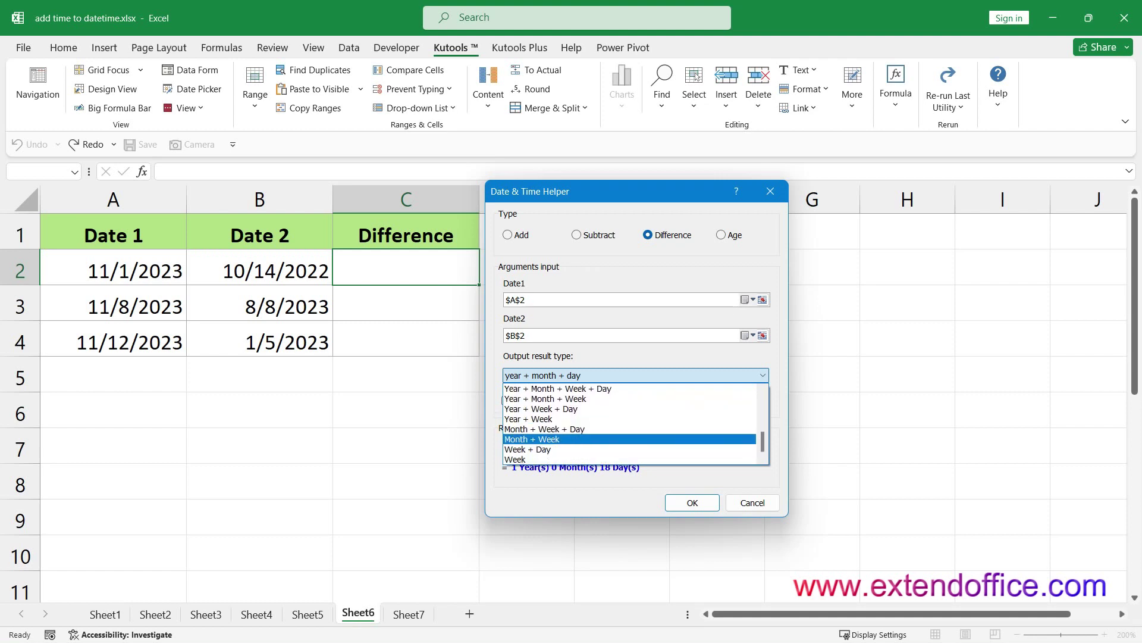
pyautogui.click(516, 459)
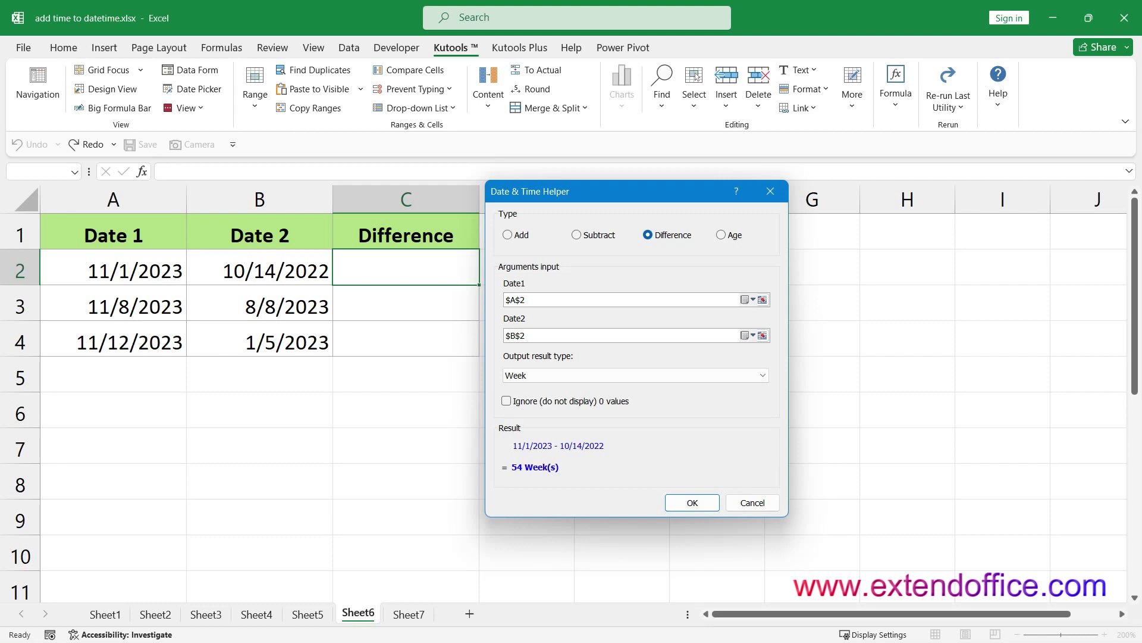
pyautogui.click(692, 502)
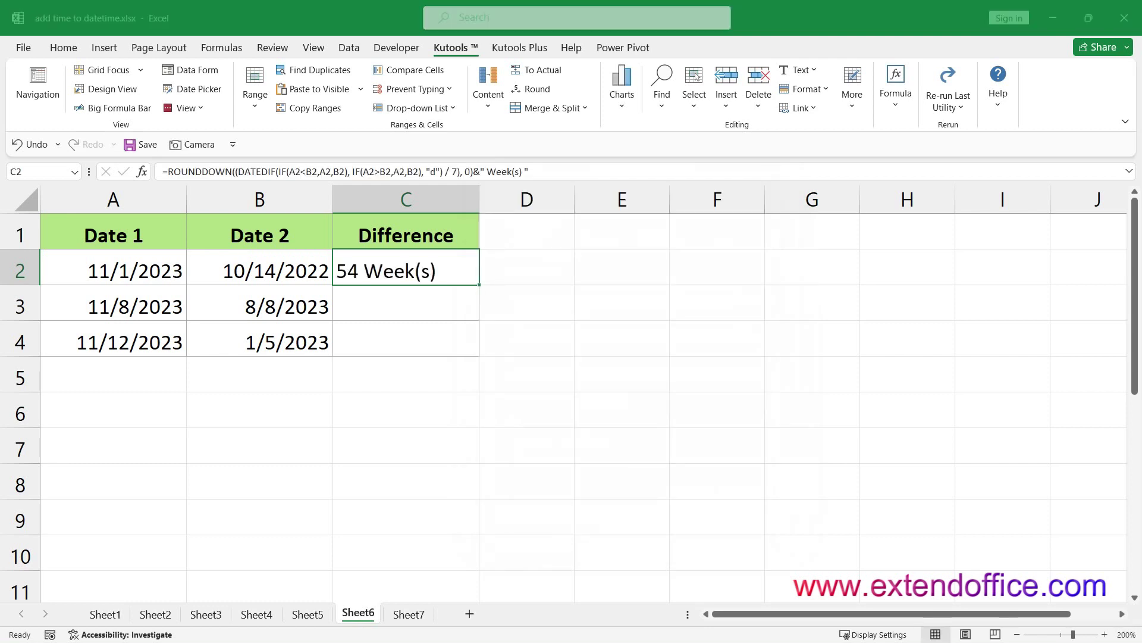
pyautogui.moveTo(479, 284); pyautogui.dragTo(479, 356)
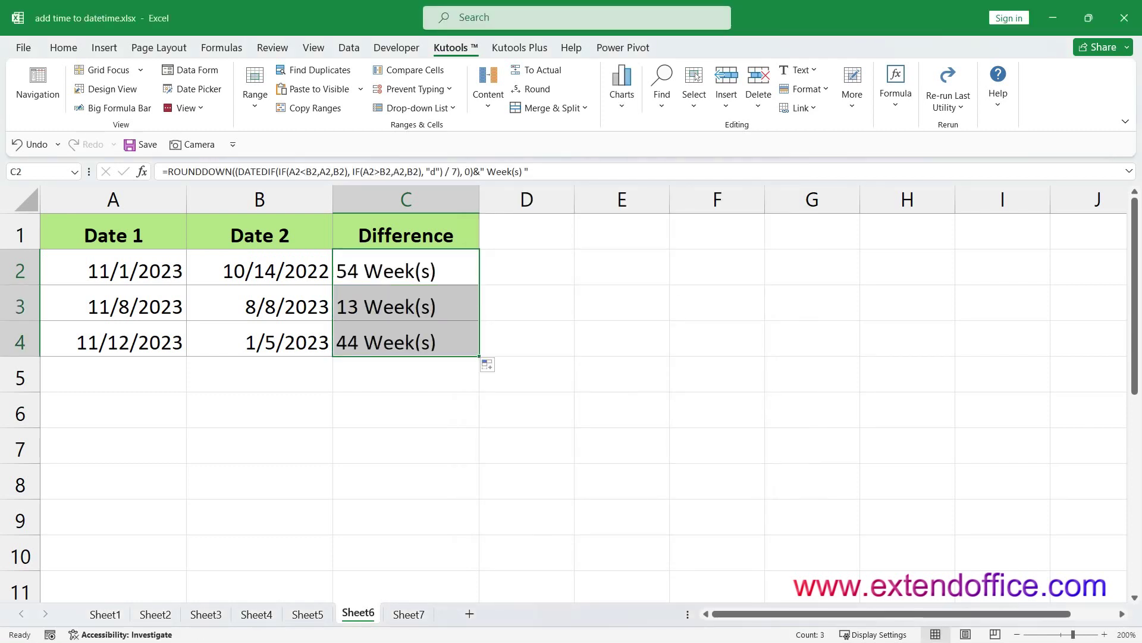